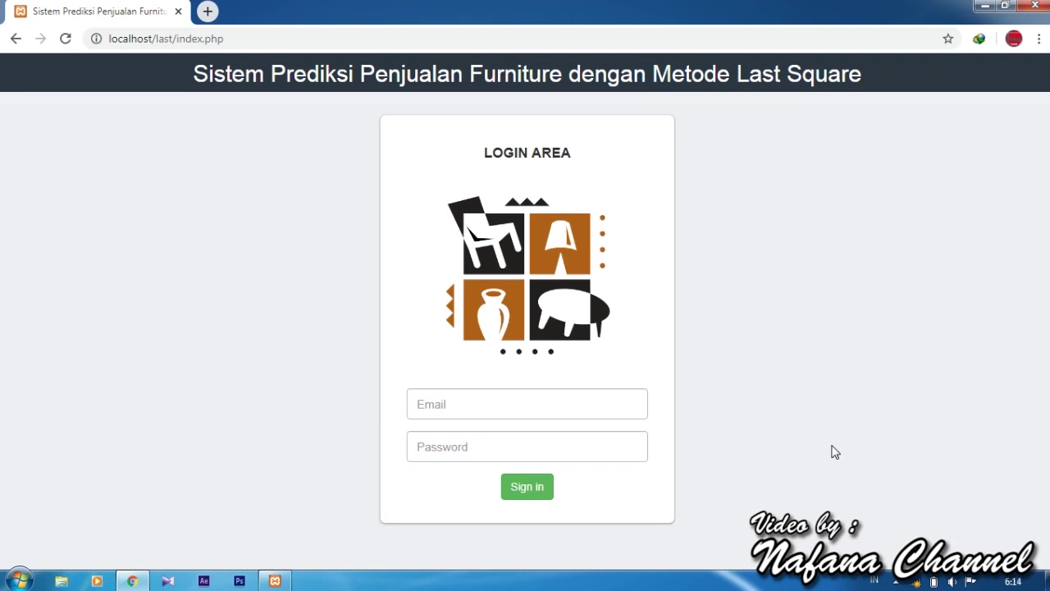
Sign in to the app with the admin username and its password.
key("F12")
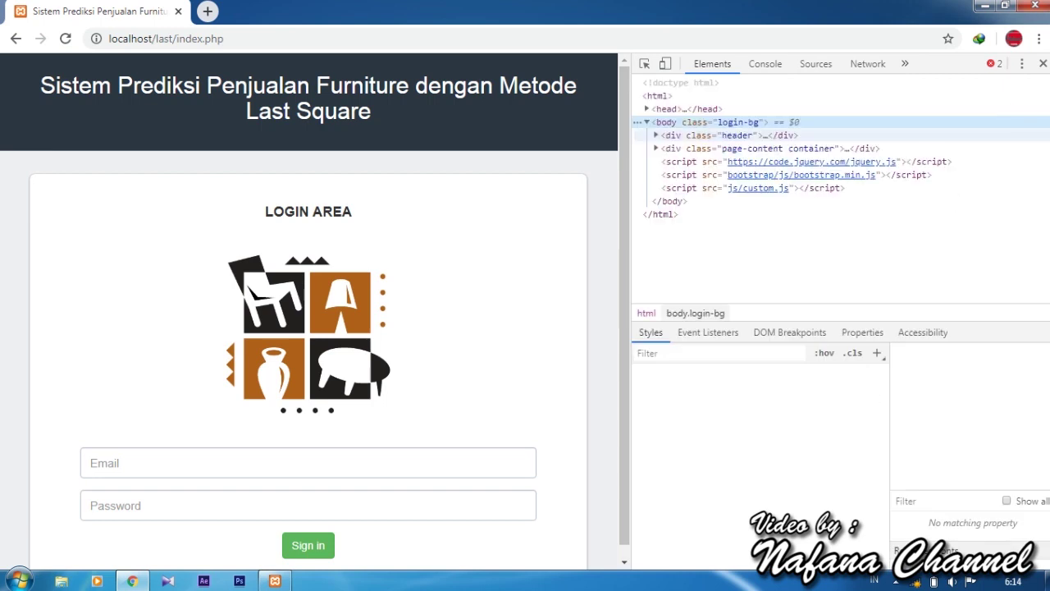
left_click(1040, 66)
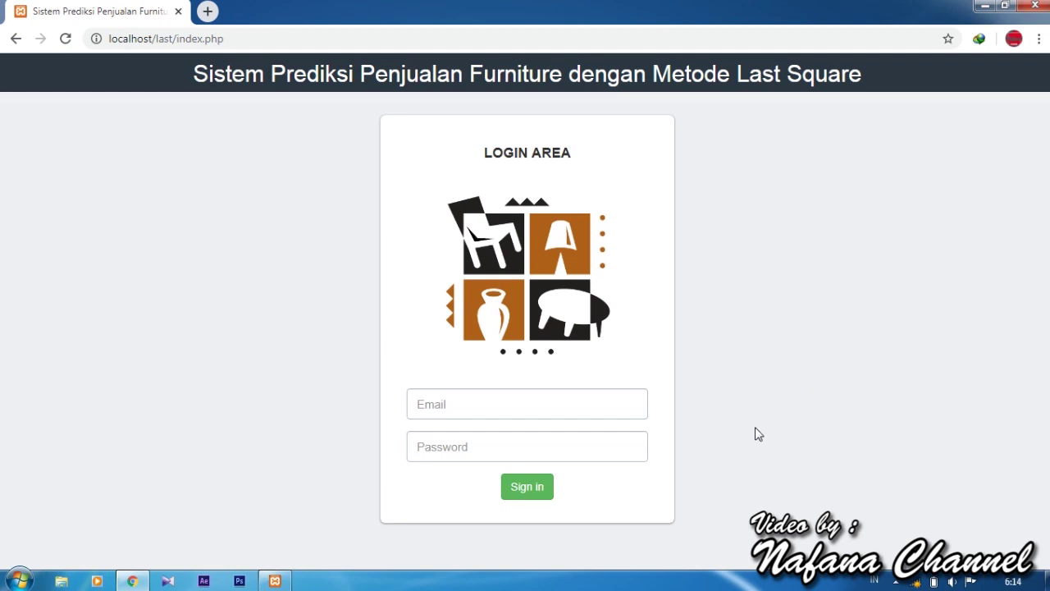
left_click(598, 396)
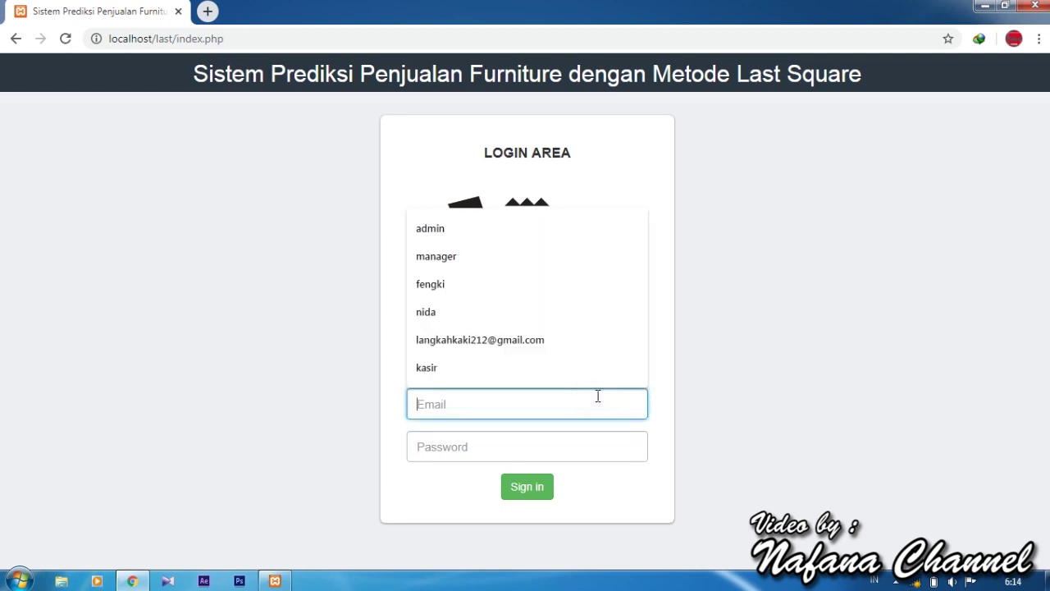
type("admin")
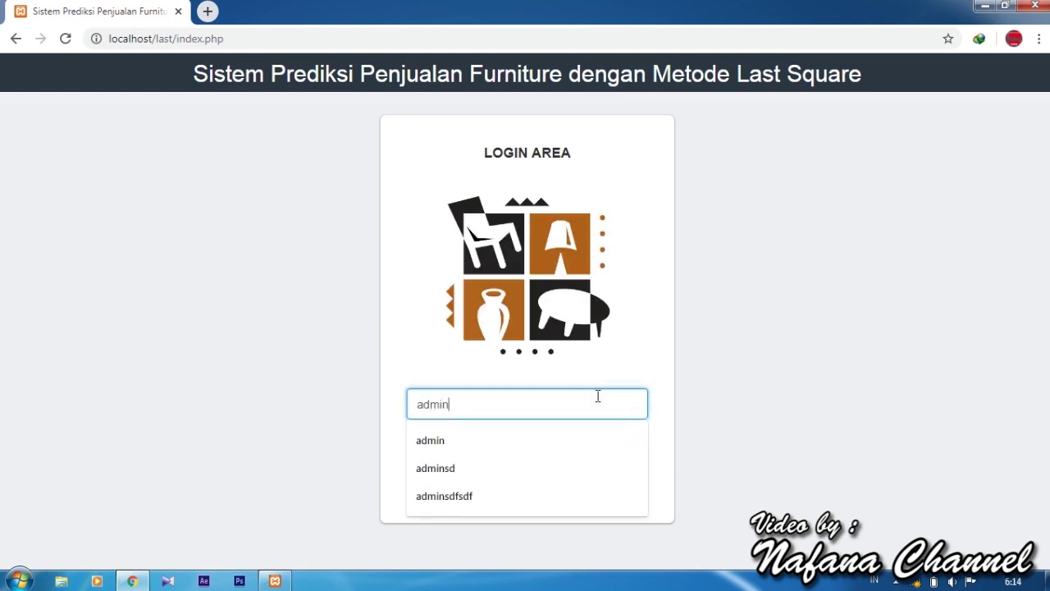
key("Tab")
type("a")
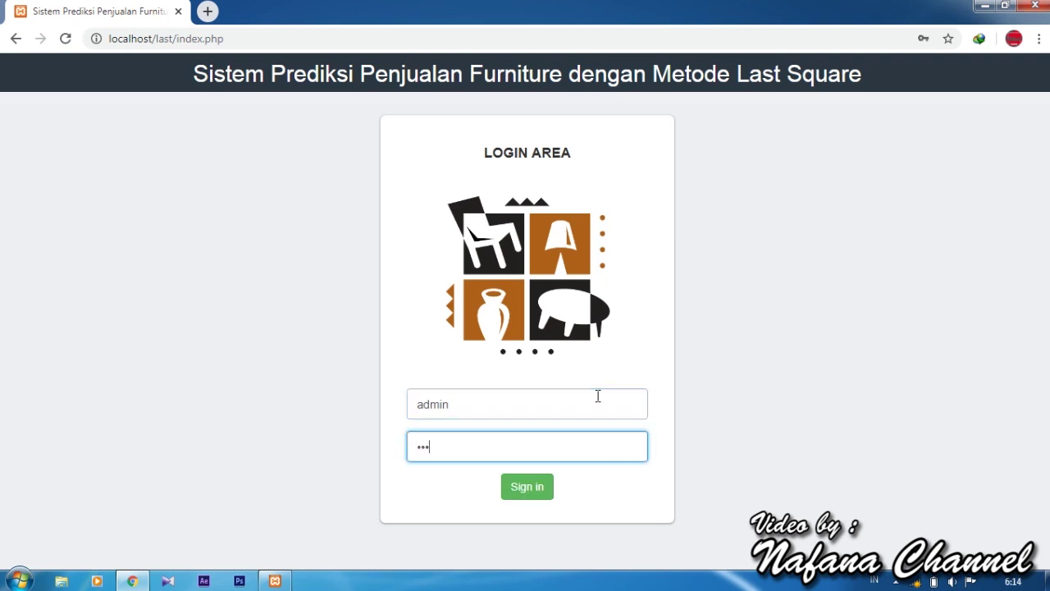
left_click(516, 494)
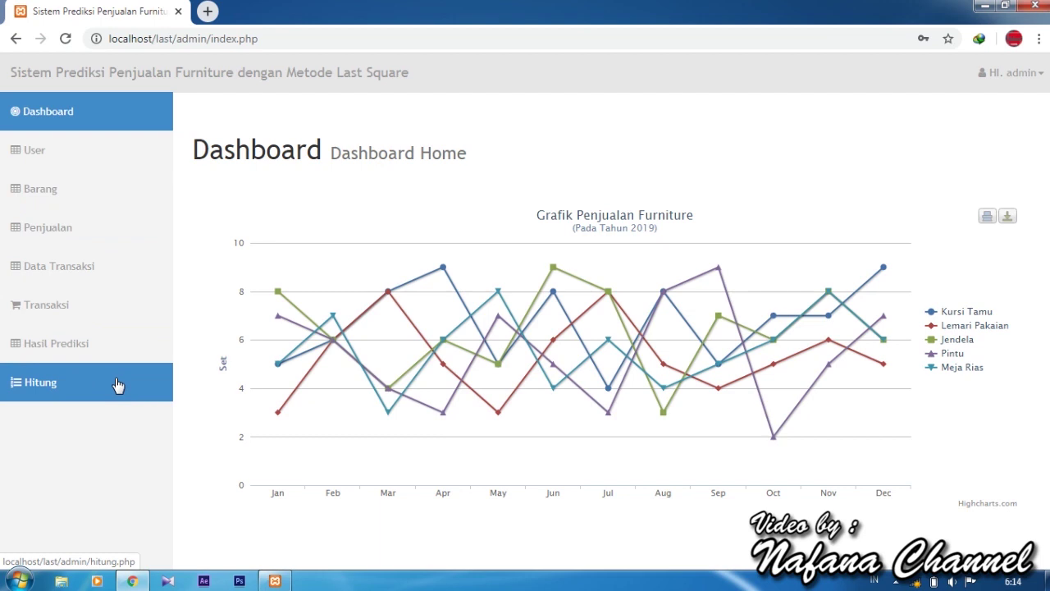
Log out of the admin account and sign in as the pemasaran (marketing) user.
left_click(1006, 74)
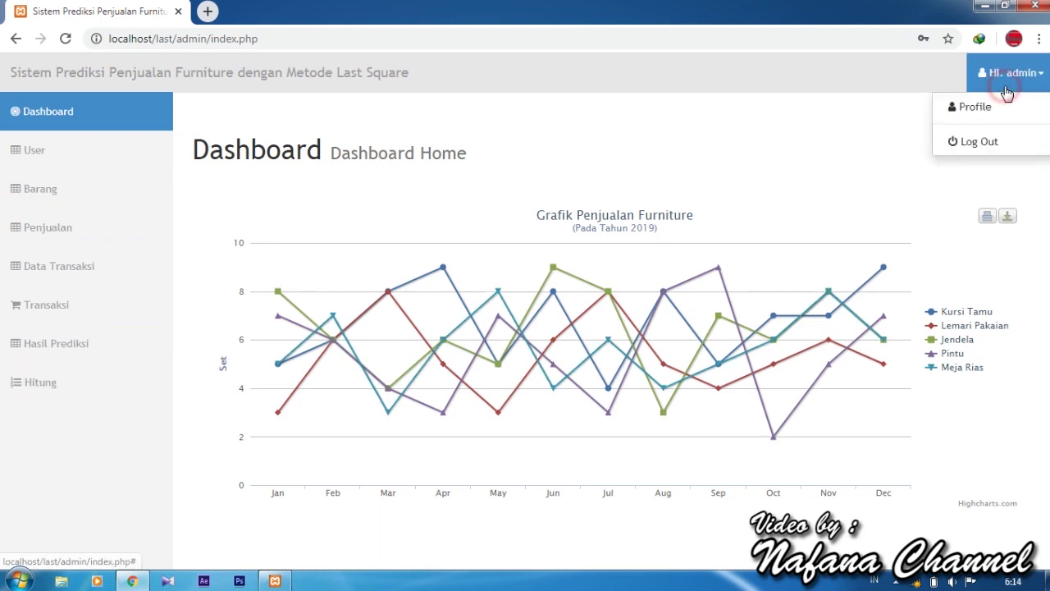
left_click(997, 142)
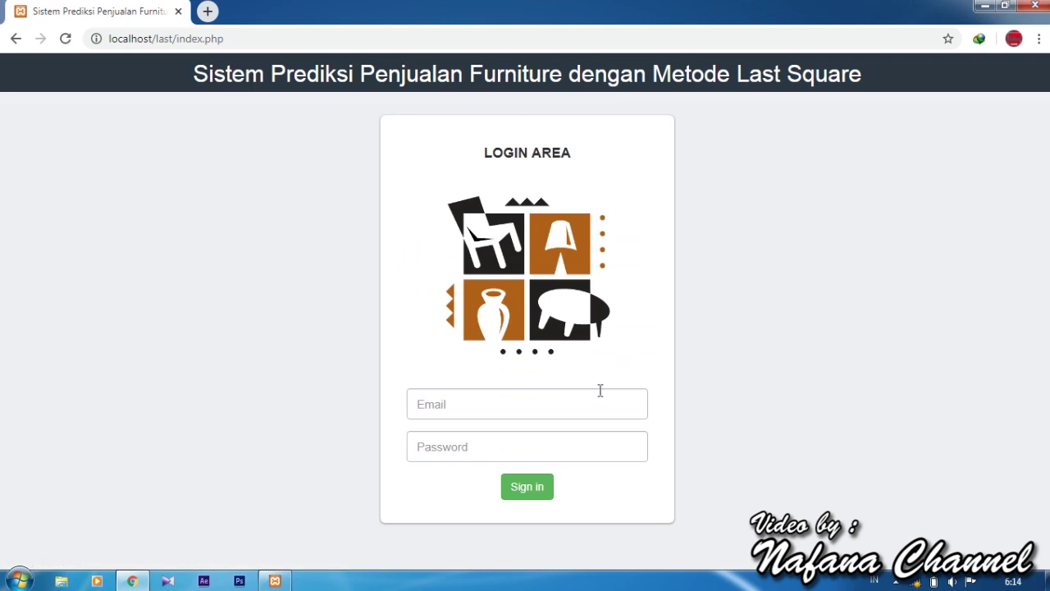
left_click(595, 406)
type("pe")
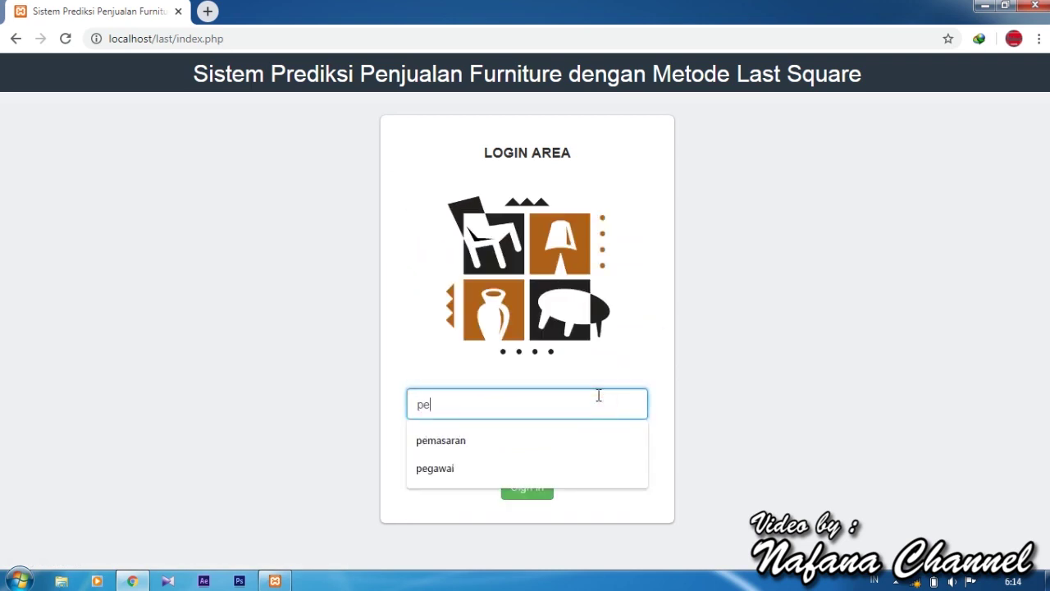
type("masaran")
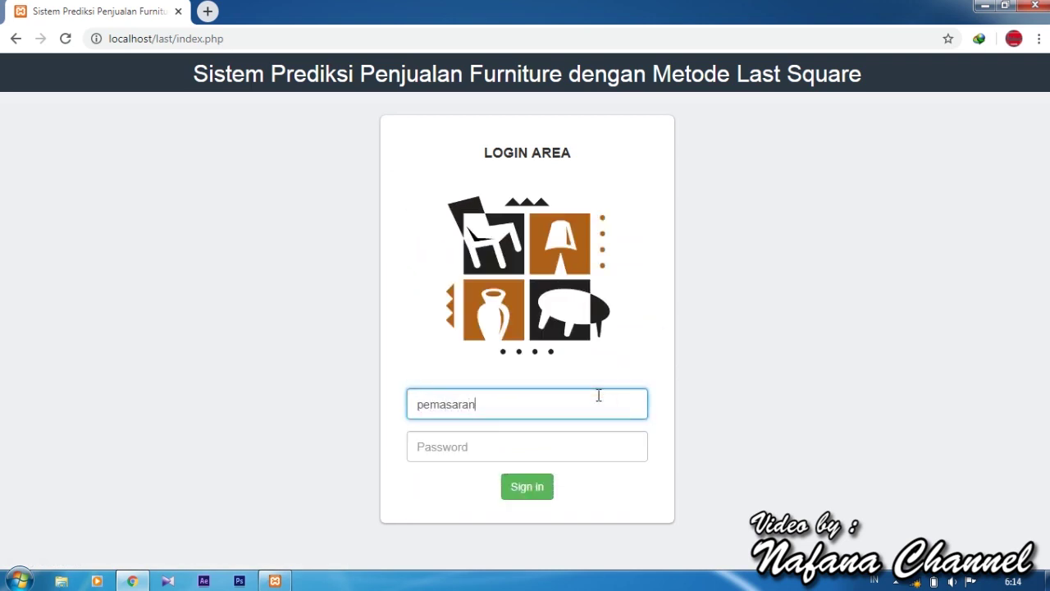
key("Tab")
type("p")
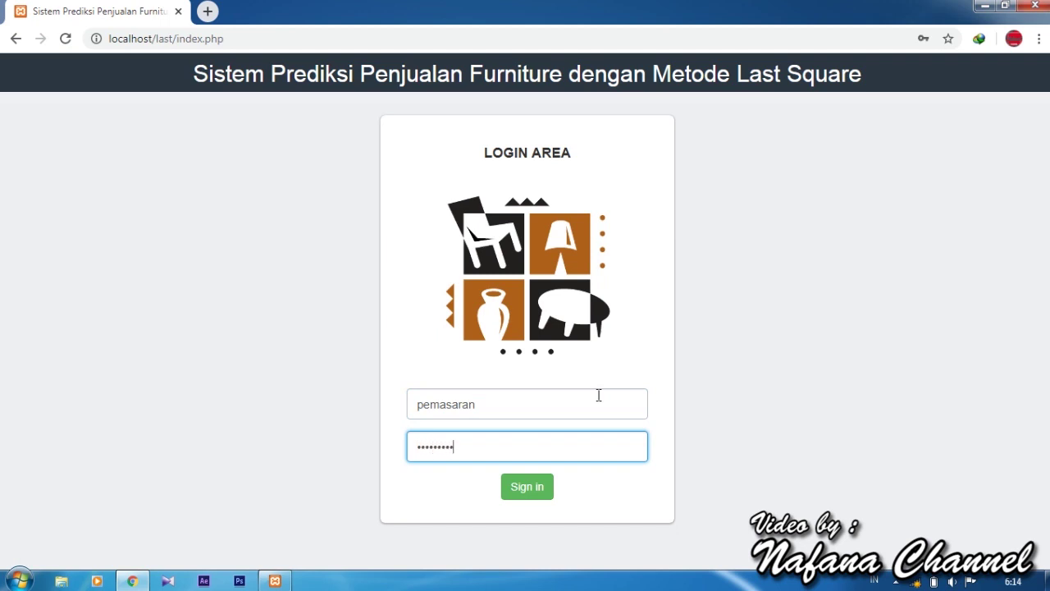
left_click(530, 494)
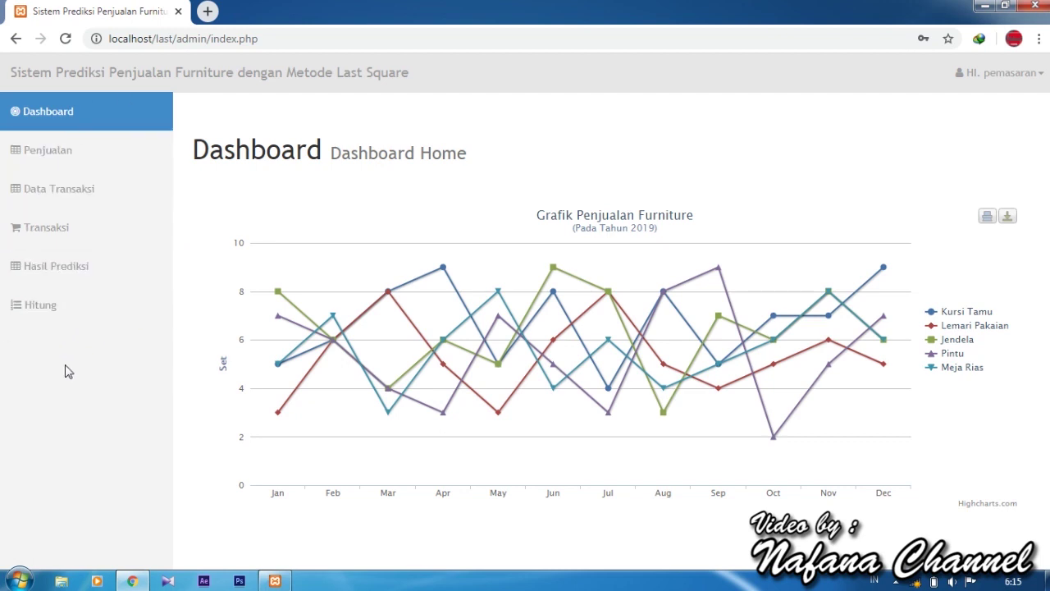
Log out of pemasaran, sign back in as admin, and open the User list.
left_click(1036, 87)
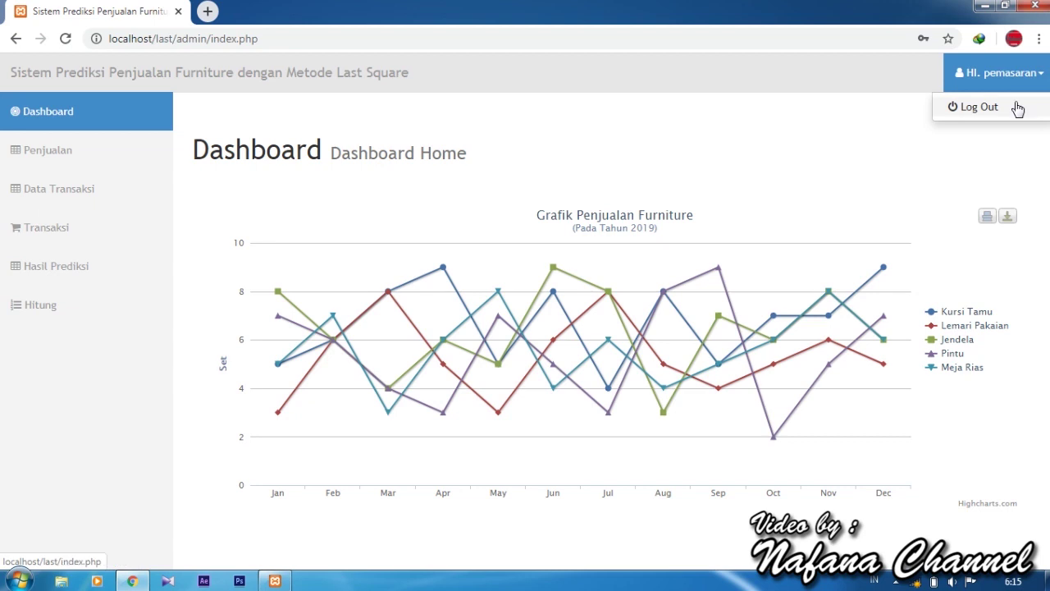
left_click(1017, 108)
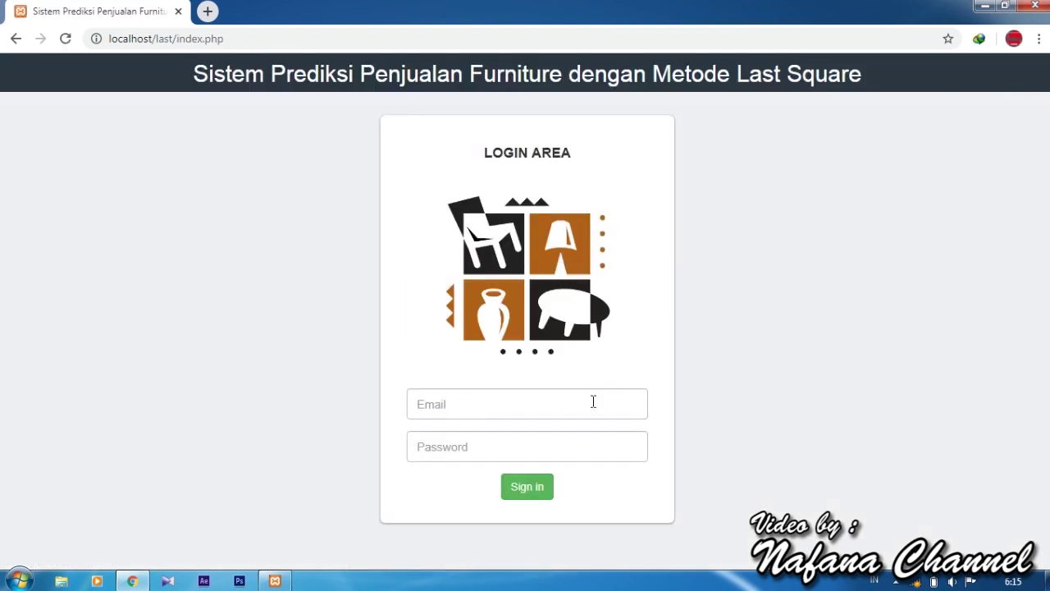
left_click(593, 402)
type("admi")
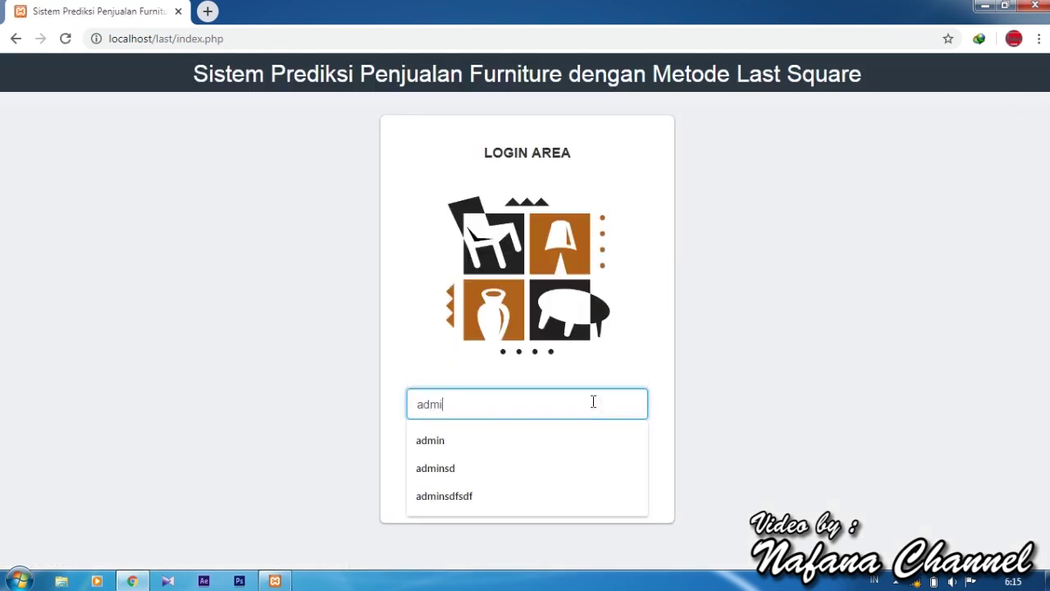
type("n")
key("Tab")
type("a")
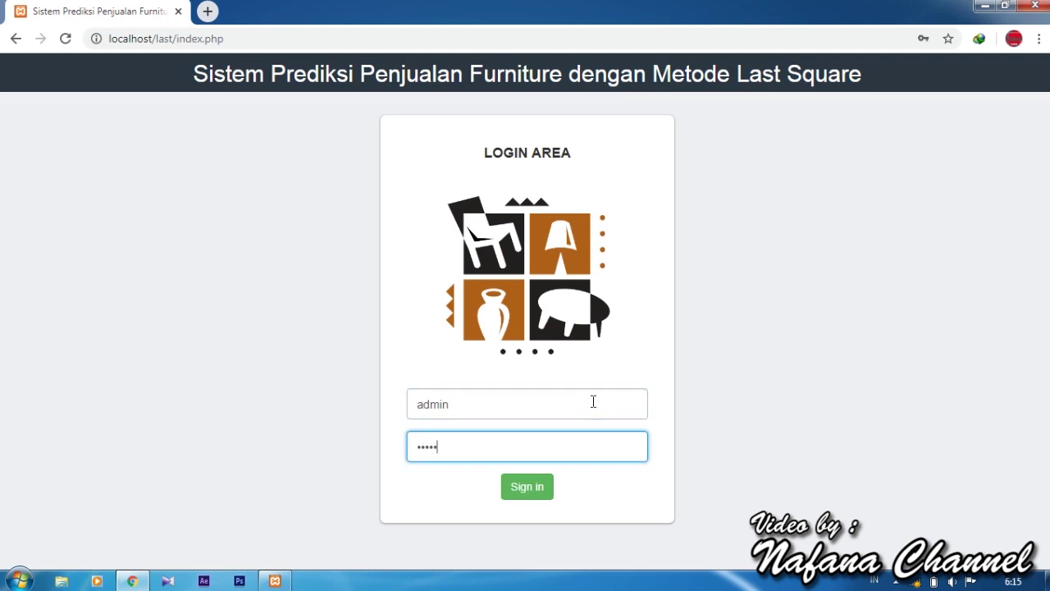
left_click(544, 489)
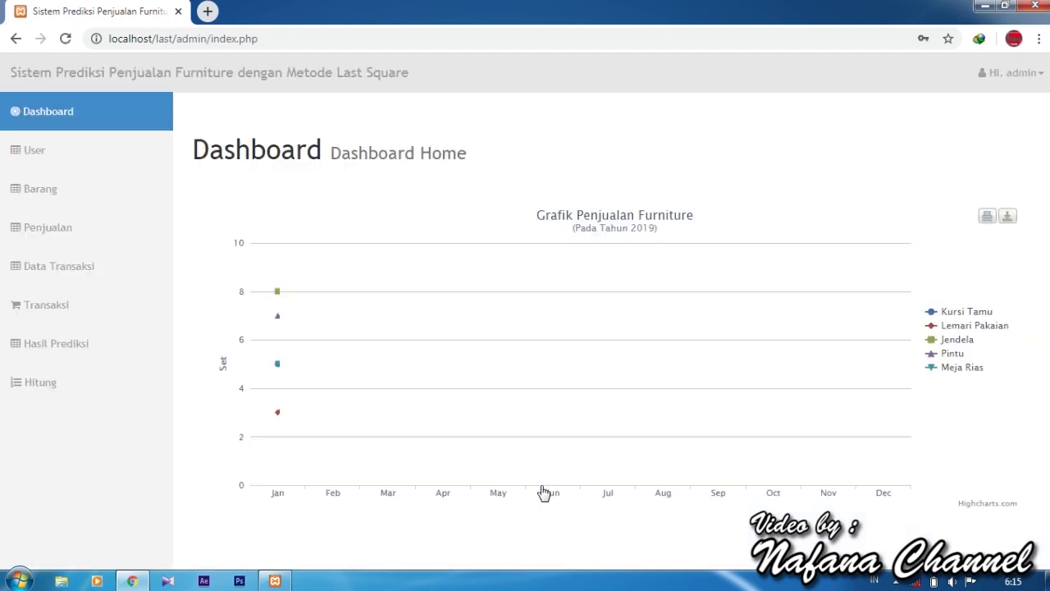
left_click(102, 155)
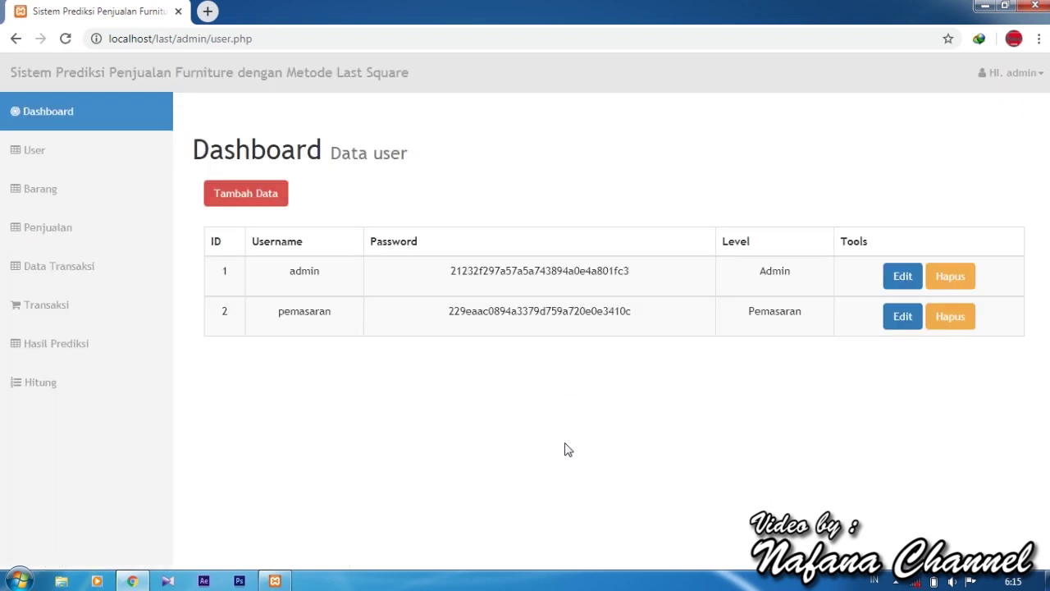
Add a new user with a username and password at Admin level, and save it.
left_click(261, 201)
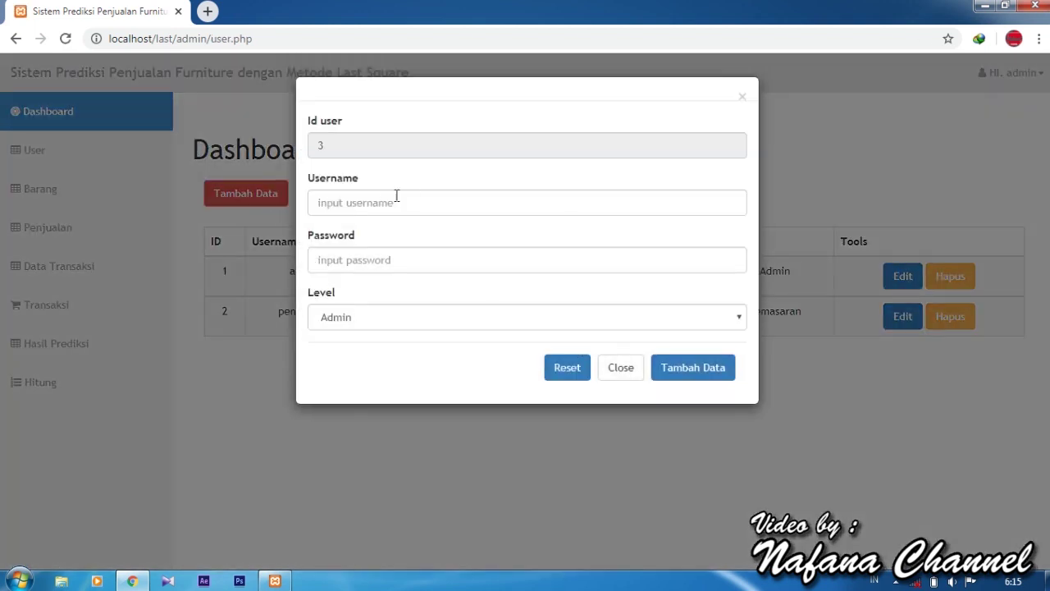
left_click(417, 201)
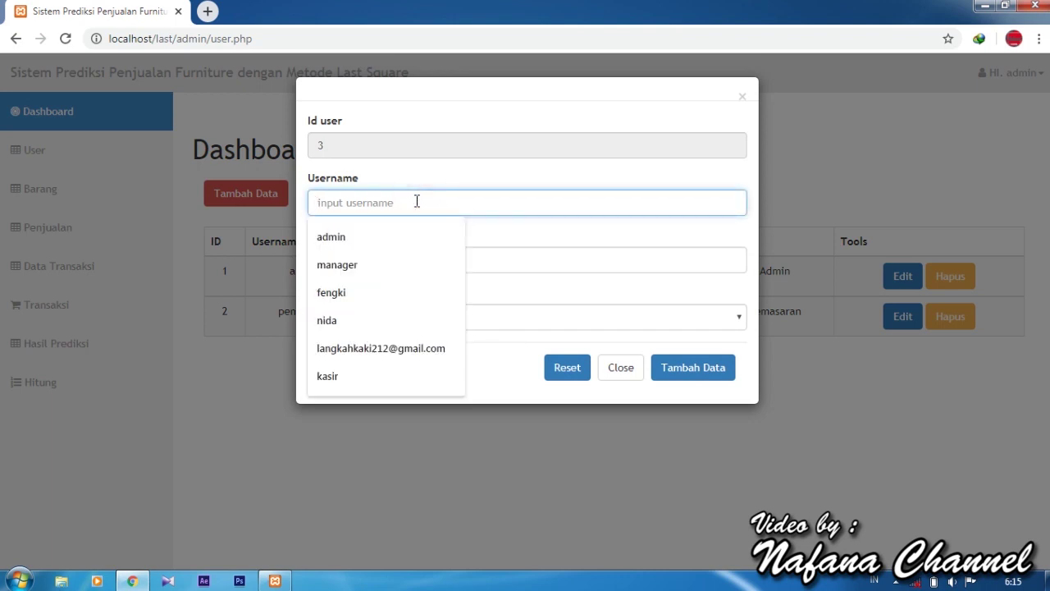
key("Tab")
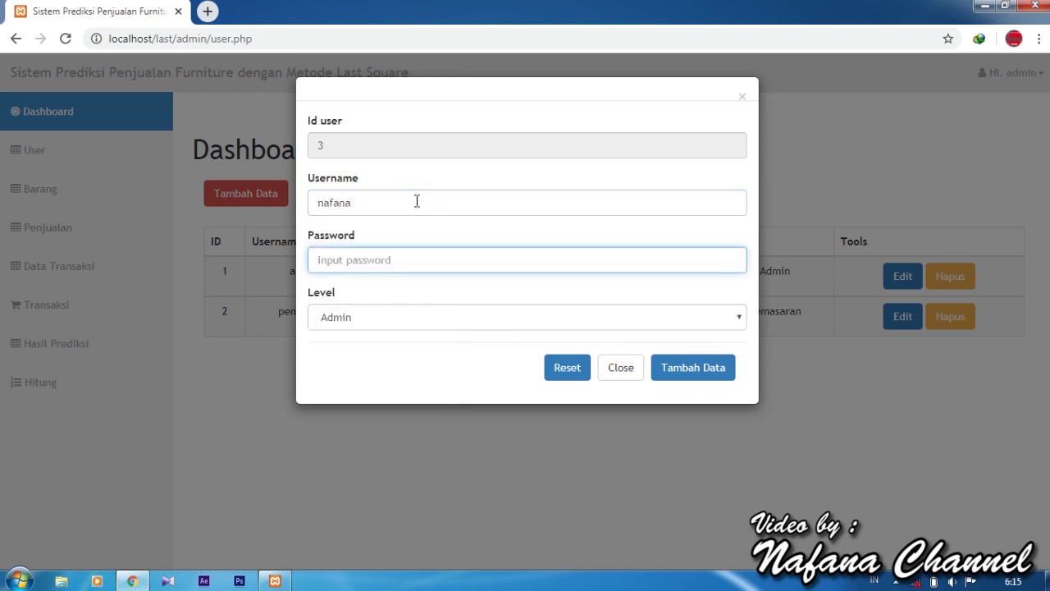
left_click(637, 317)
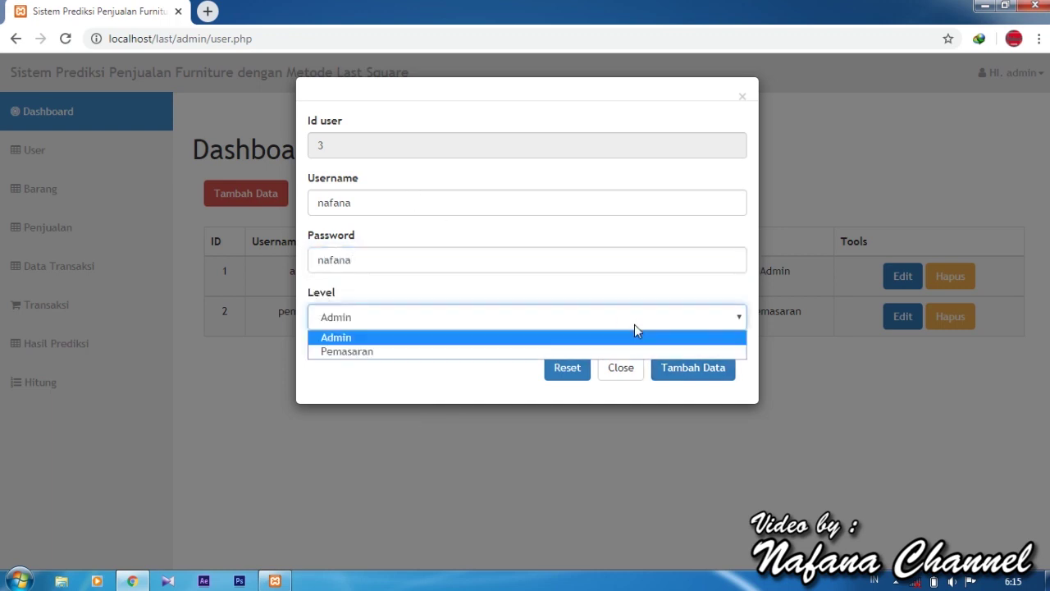
left_click(635, 337)
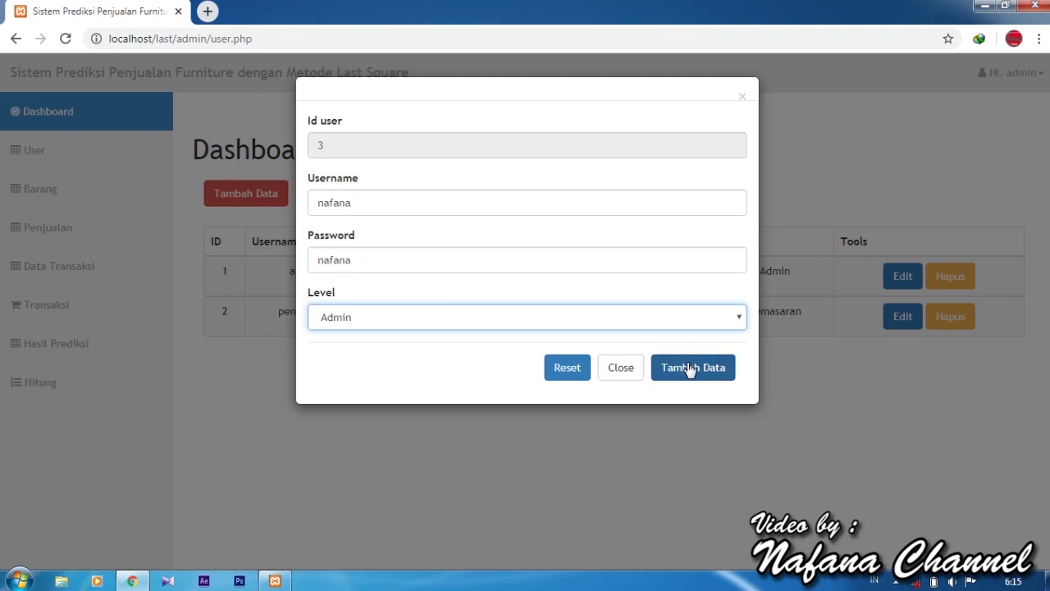
left_click(689, 369)
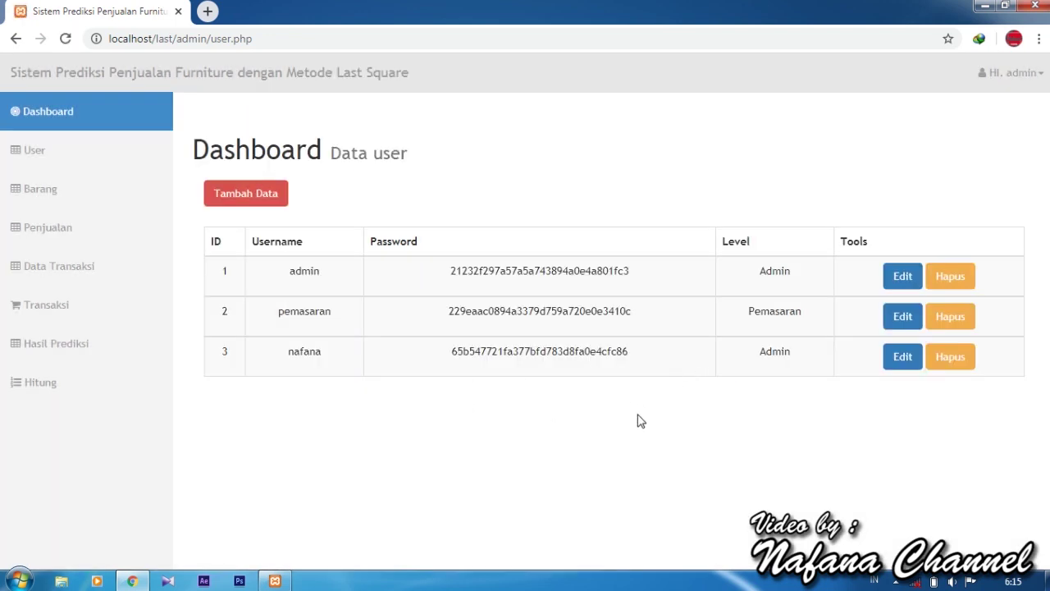
Save user 3's edited record, then go to the Data Barang page.
left_click(888, 359)
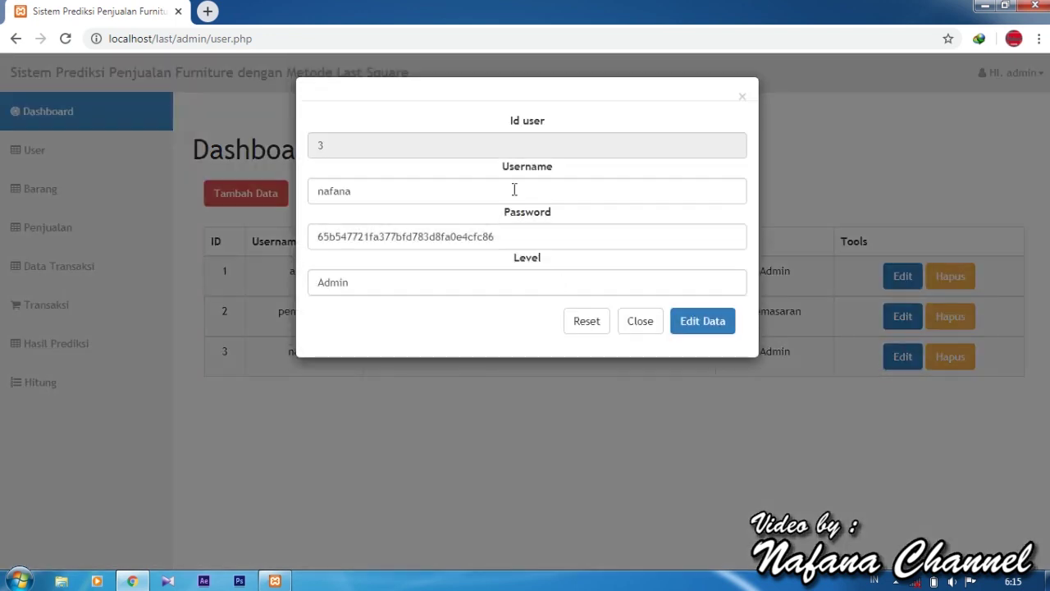
left_click(509, 184)
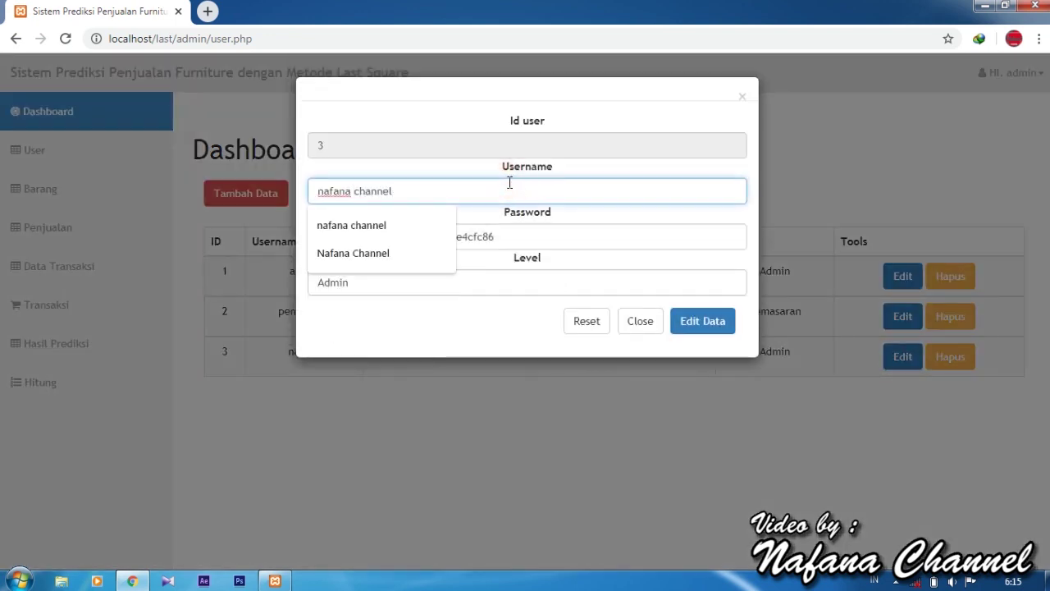
left_click(492, 326)
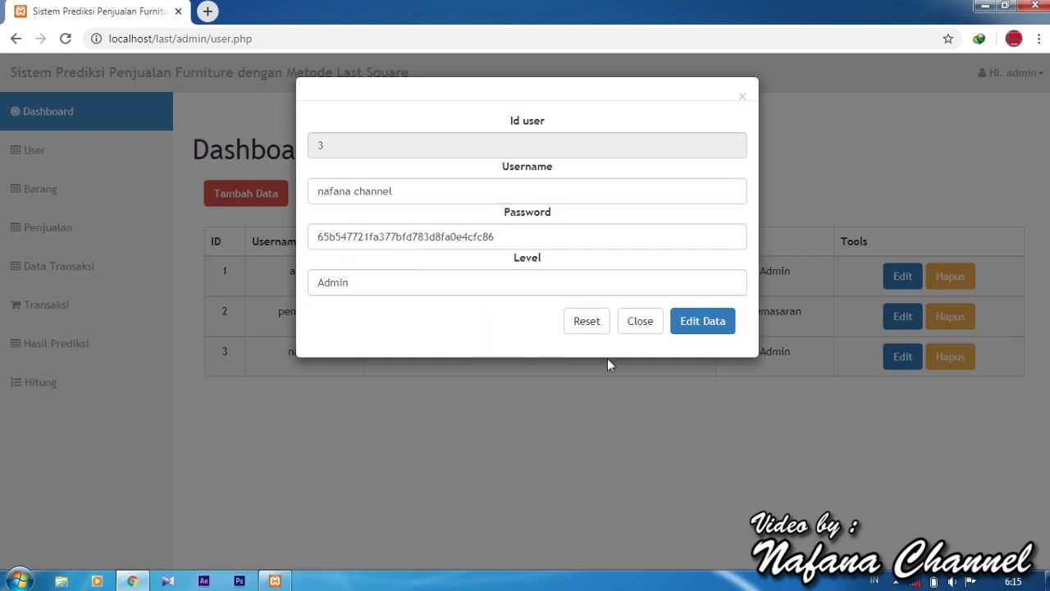
left_click(710, 324)
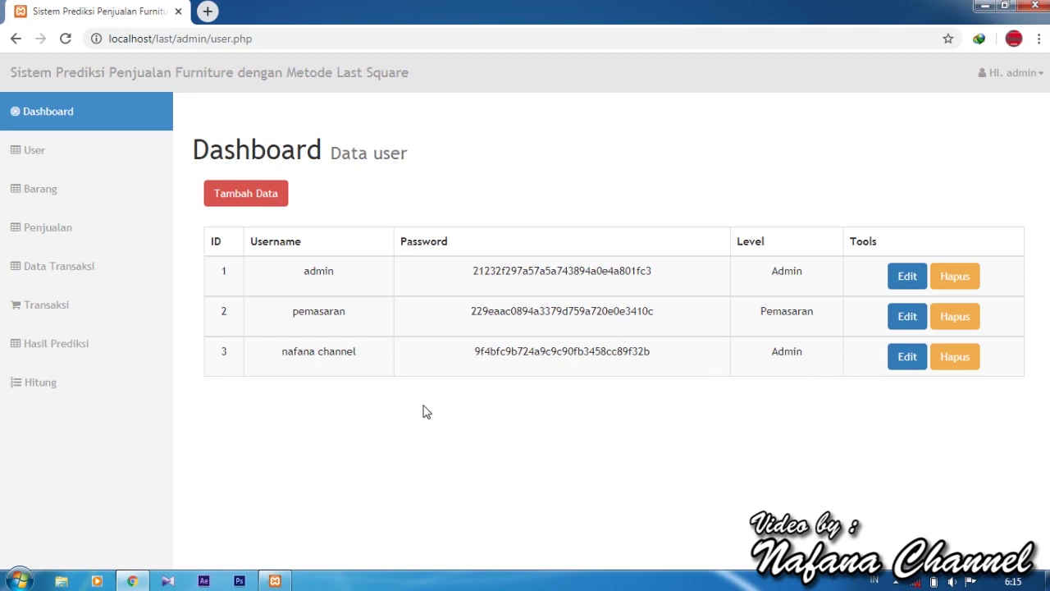
left_click(129, 199)
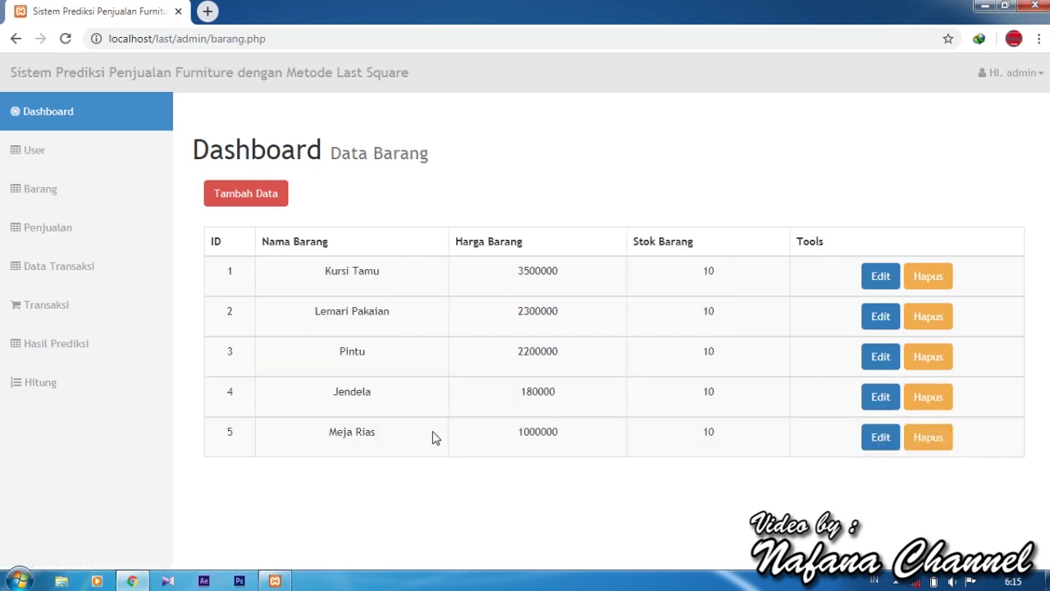
Open the add-item form, try out an item name, then cancel the form.
left_click(259, 207)
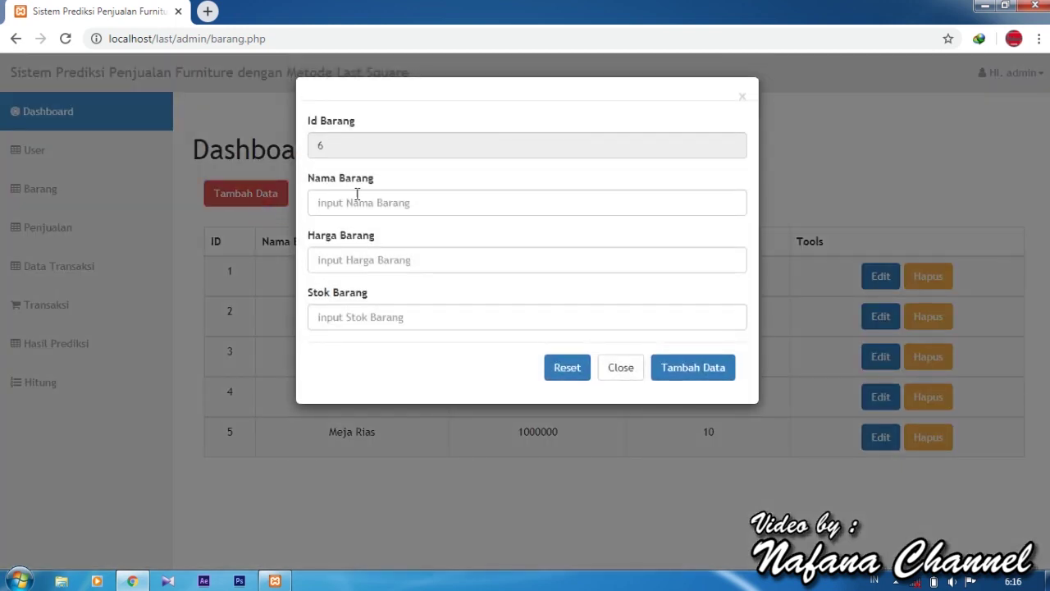
left_click(365, 205)
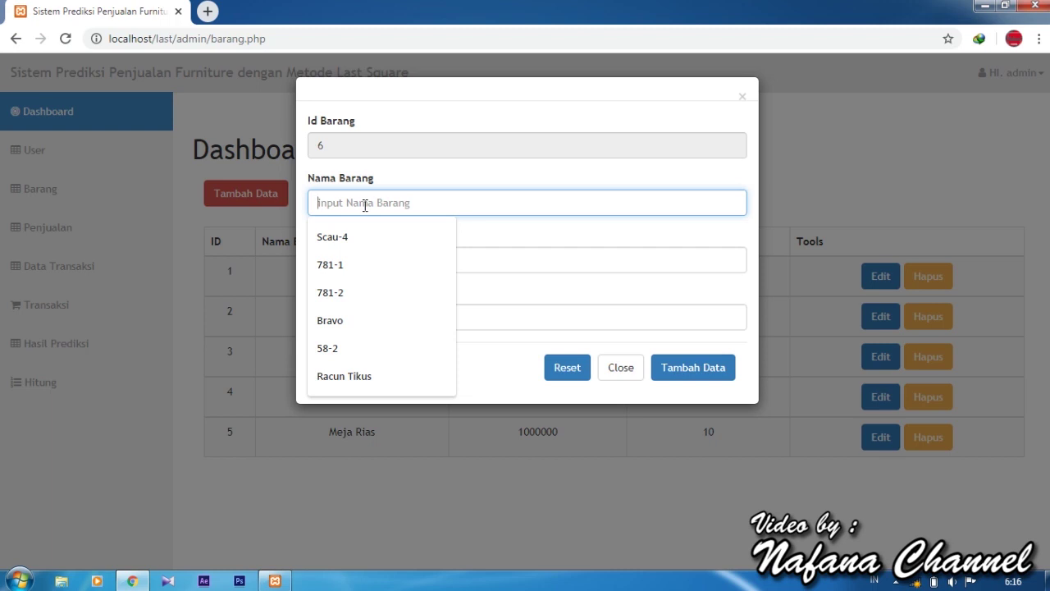
type("Kur")
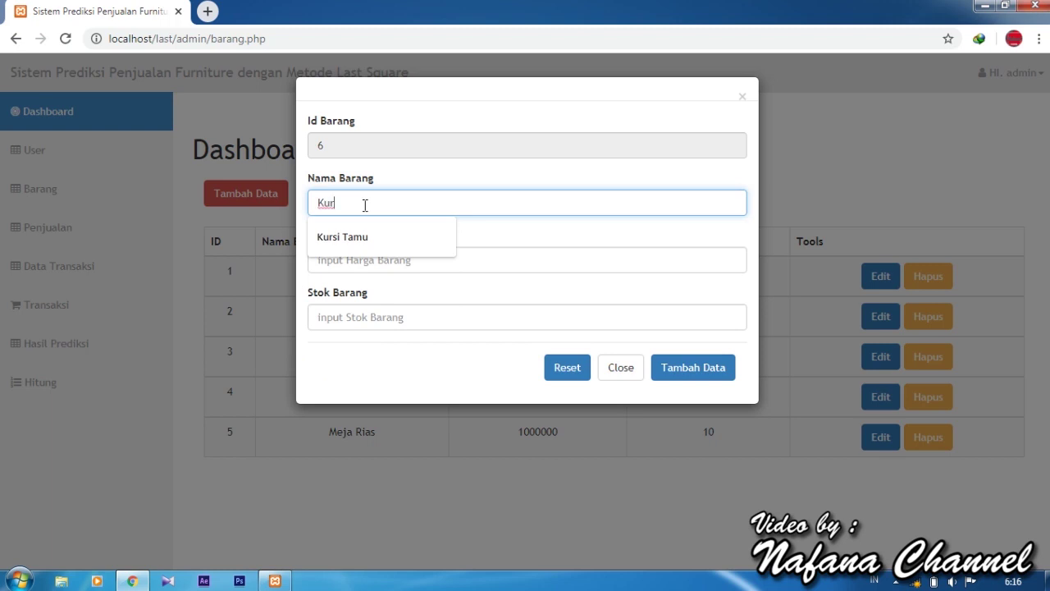
key("BackSpace")
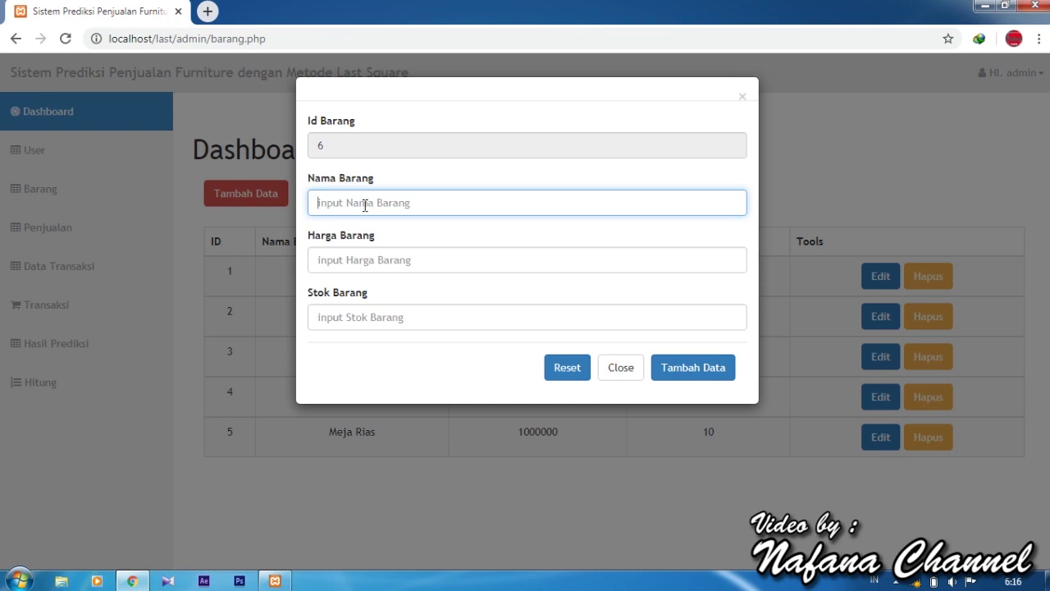
left_click(615, 369)
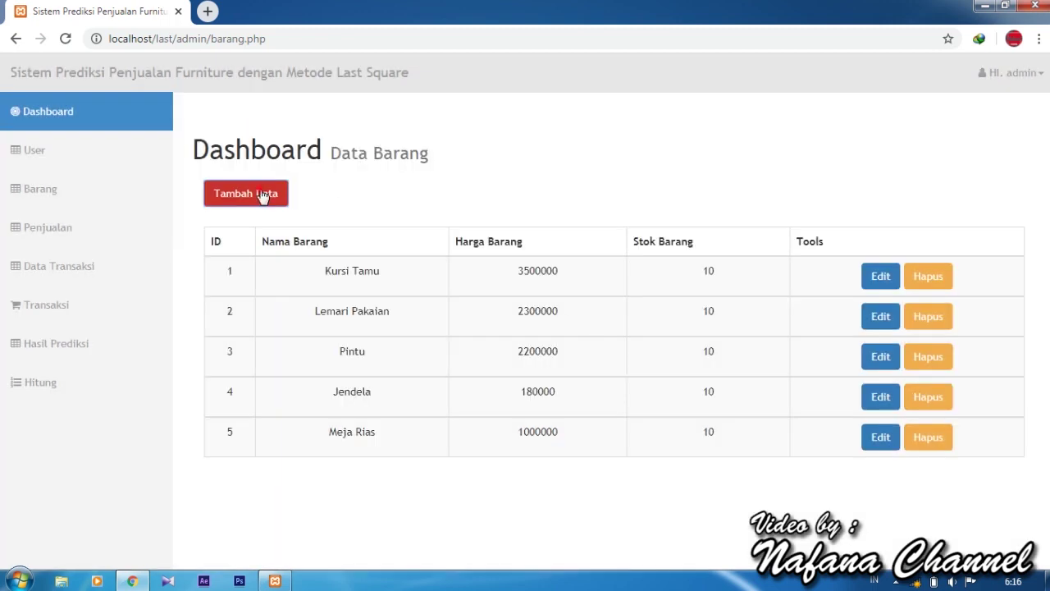
Add item Meja Makan with price 400000 and stock 20.
left_click(263, 196)
left_click(459, 205)
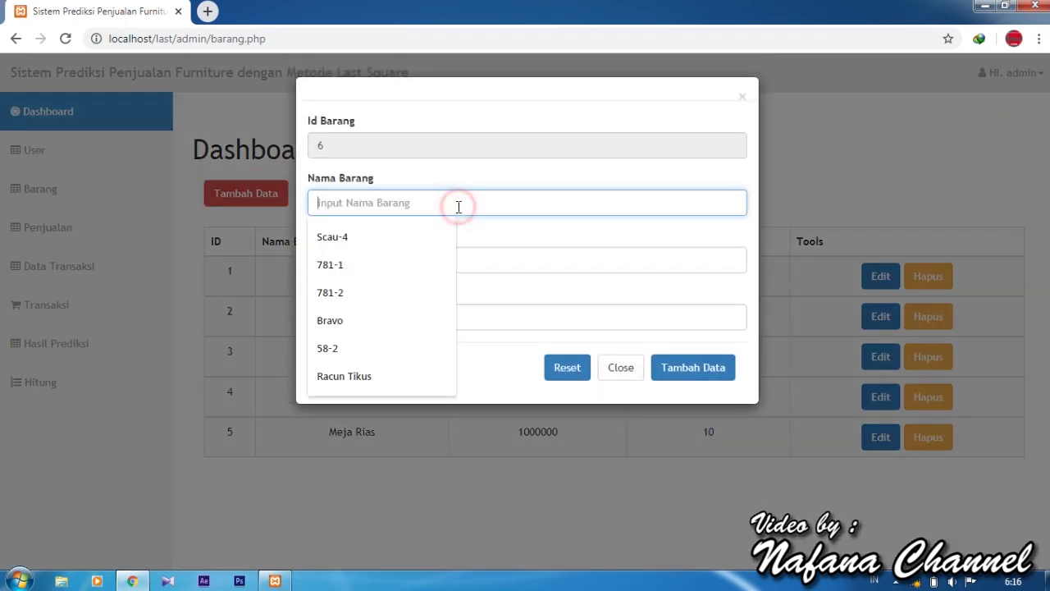
type("Meja")
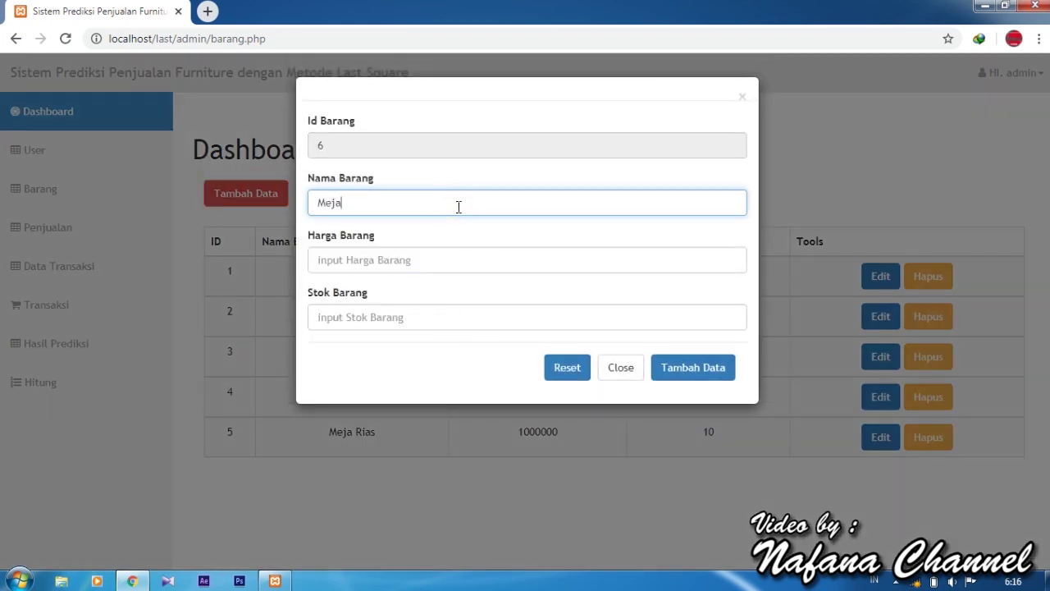
type(" Makan")
left_click(453, 261)
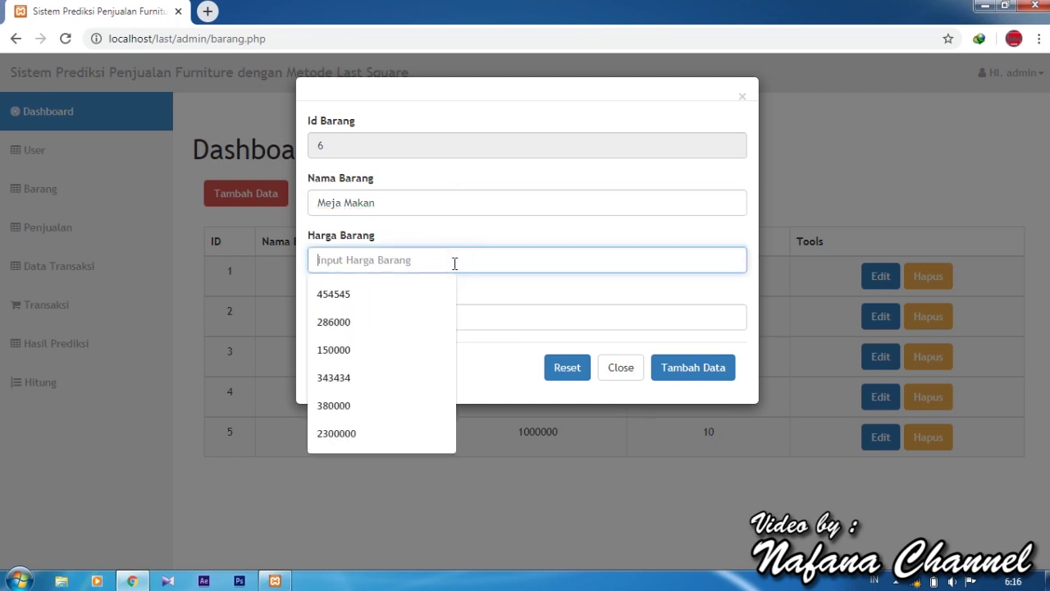
type("400")
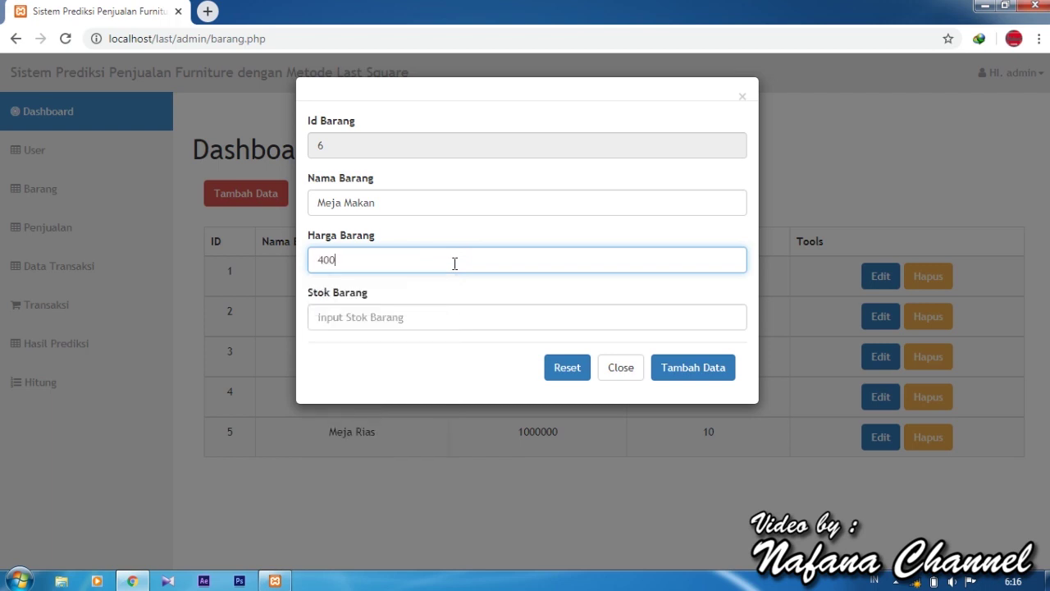
type("000")
left_click(435, 317)
type("20")
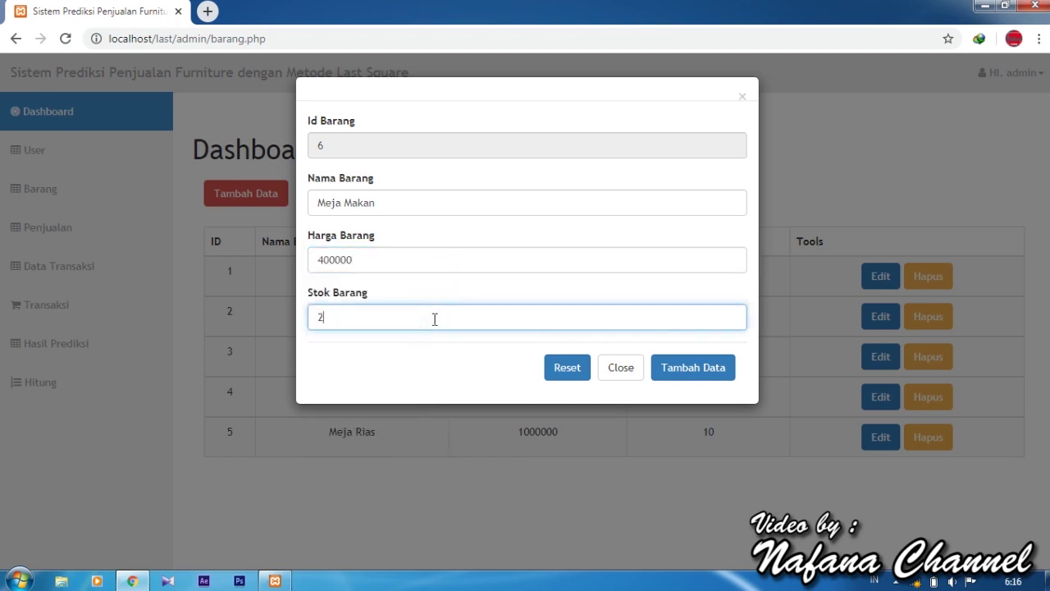
left_click(694, 368)
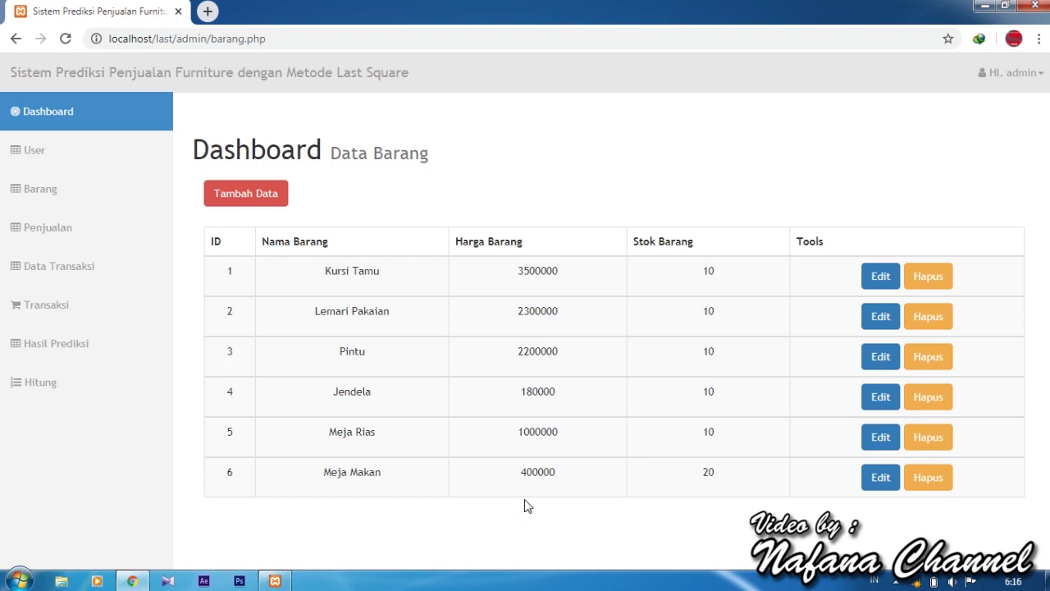
Replace Meja Makan's price 400000 with 420000 in its edit form and save.
left_click(880, 480)
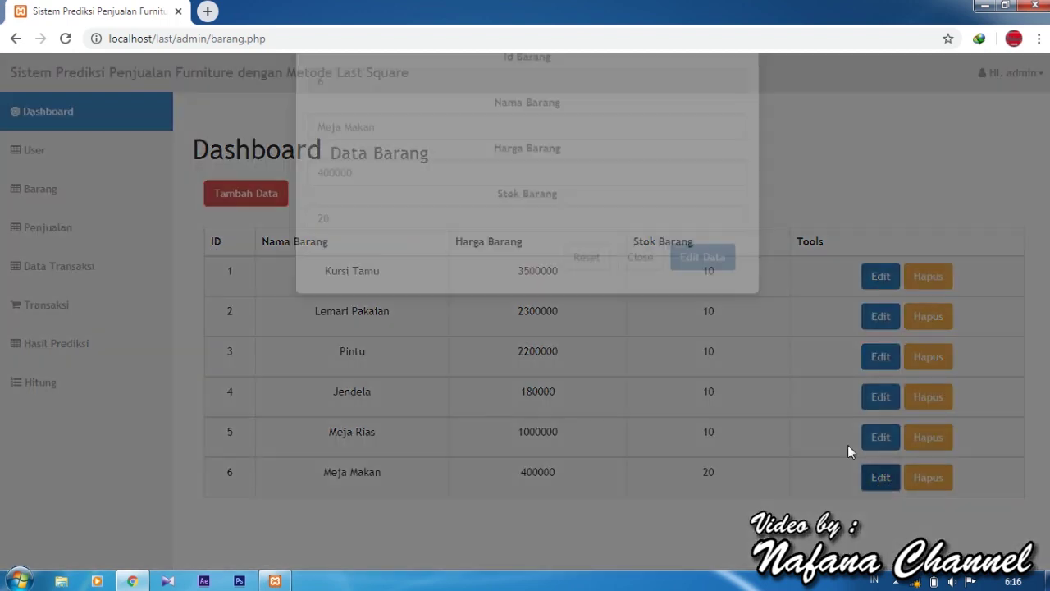
left_click(427, 237)
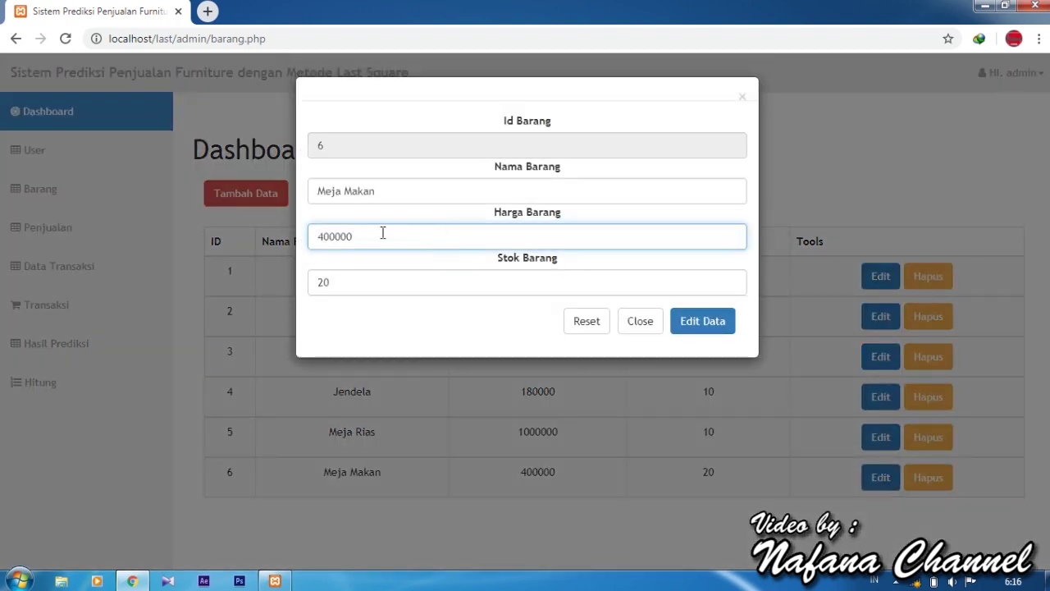
left_click_drag(382, 233, 310, 242)
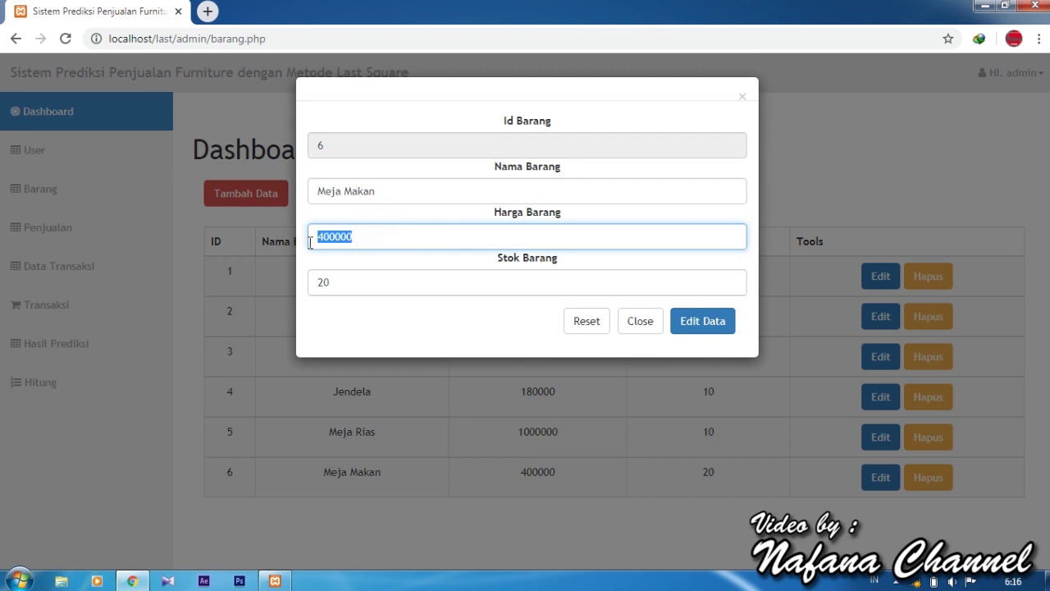
type("420000")
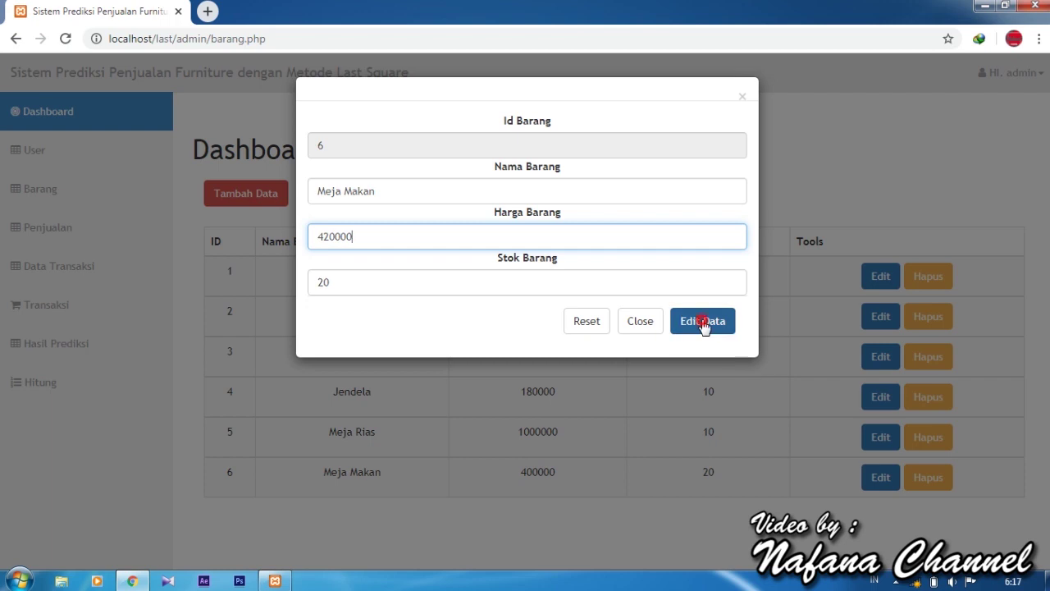
left_click(701, 324)
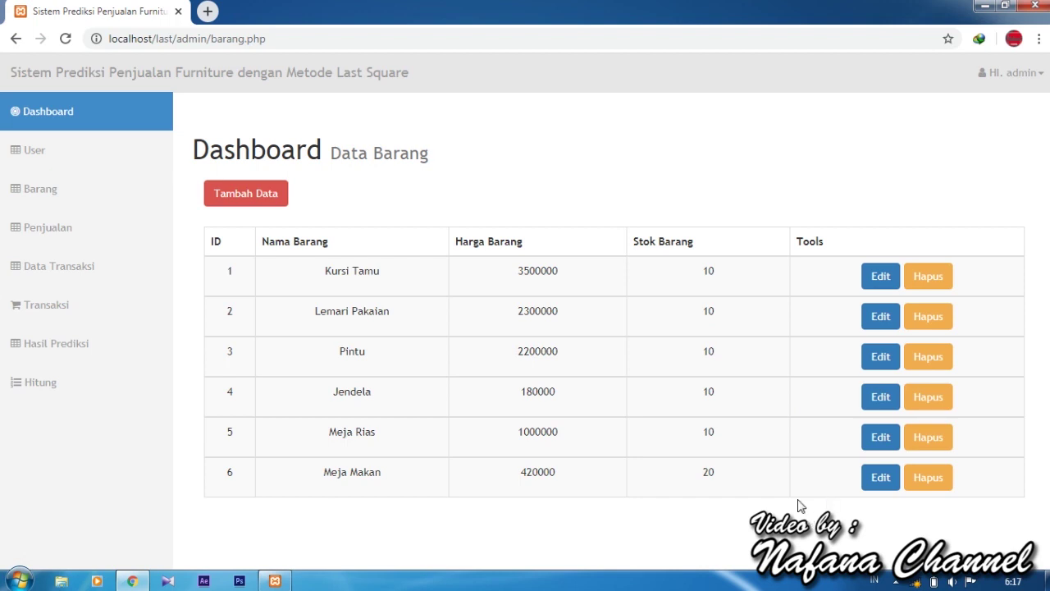
Filter the sales data page to show only Pintu sales.
left_click(87, 239)
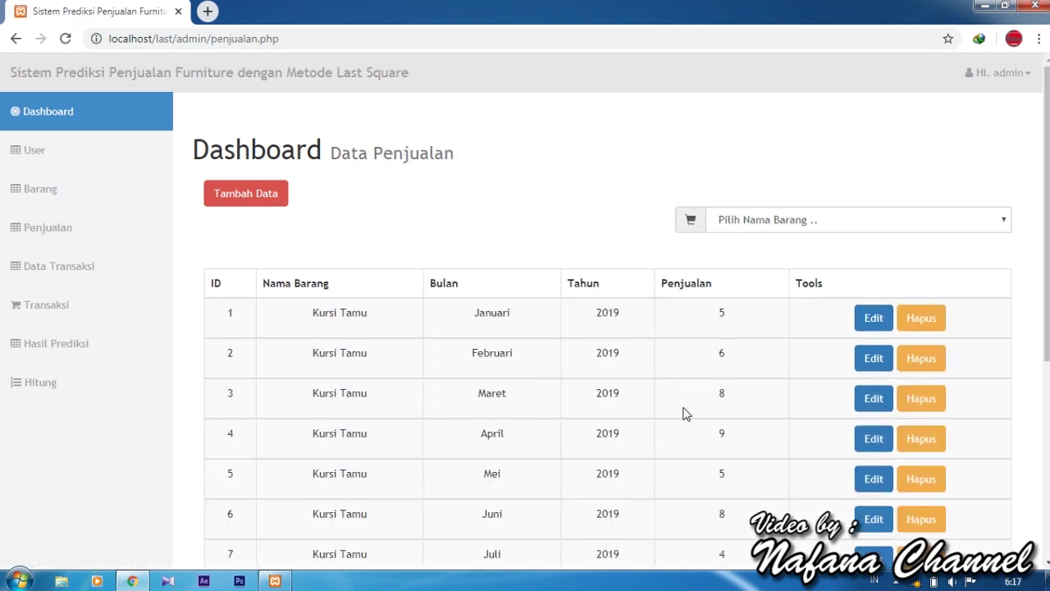
scroll(739, 297, "down", 2)
scroll(739, 298, "up", 1)
left_click(818, 146)
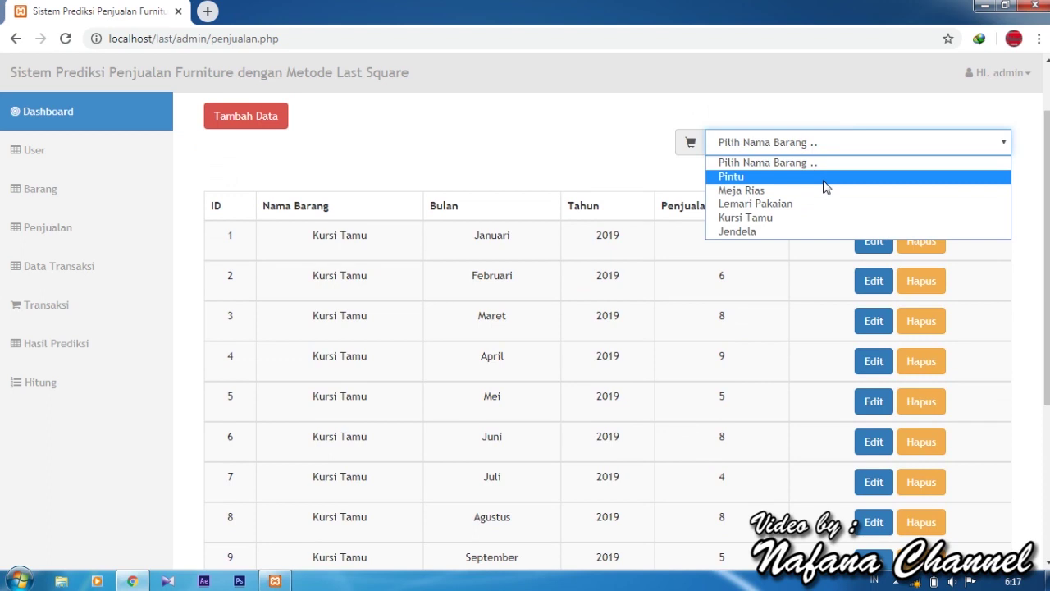
left_click(825, 179)
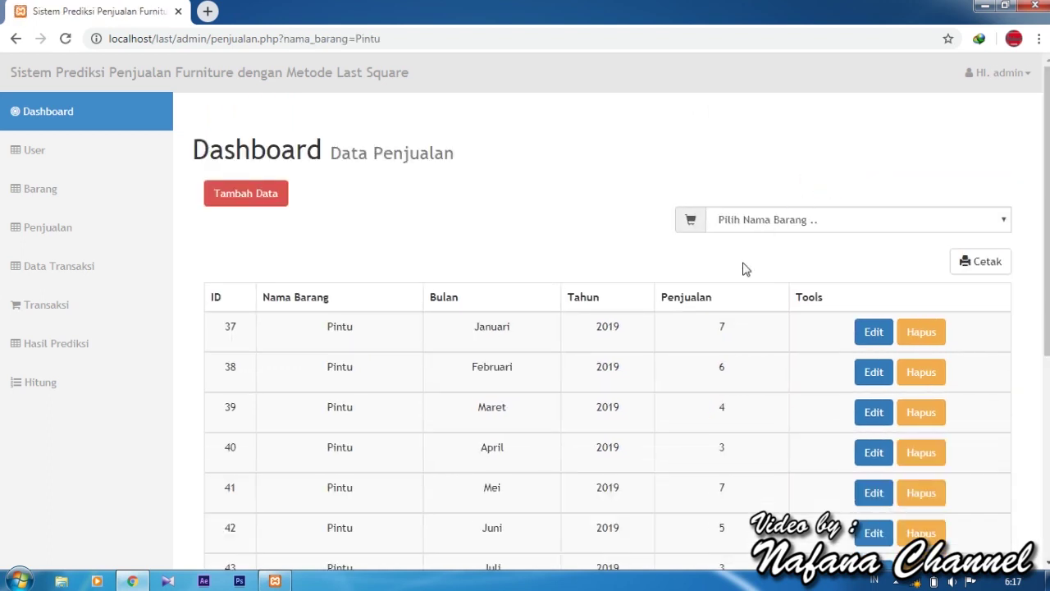
scroll(719, 321, "down", 1)
scroll(718, 315, "down", 1)
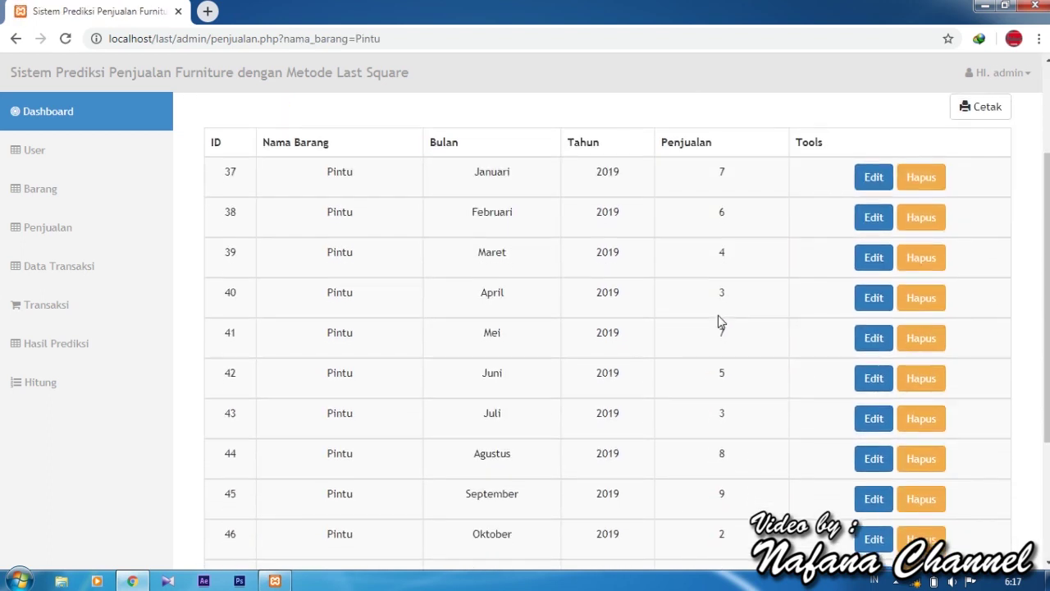
scroll(719, 319, "up", 1)
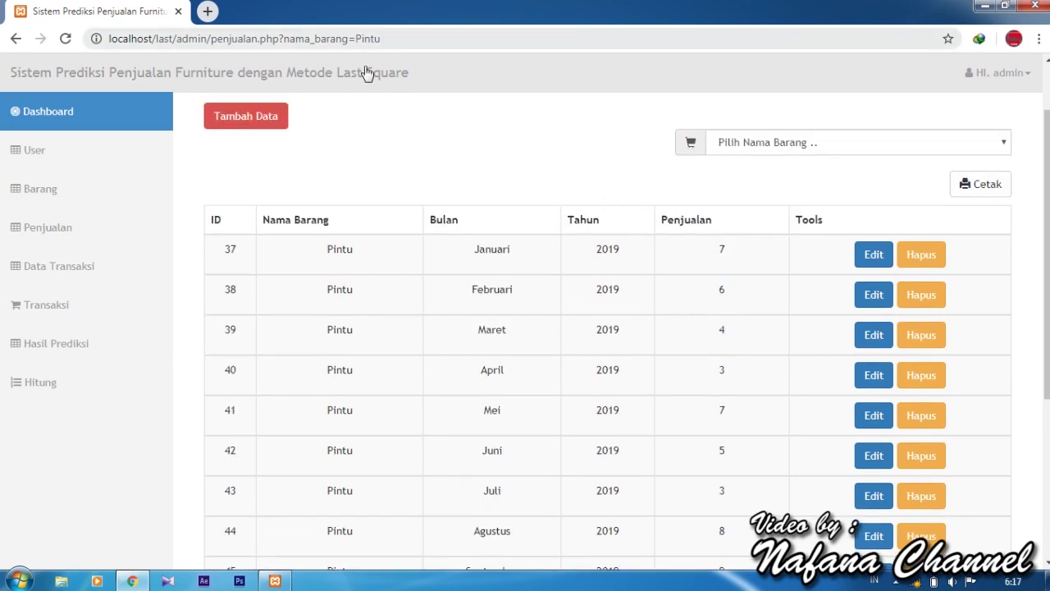
scroll(450, 335, "down", 4)
scroll(450, 335, "up", 4)
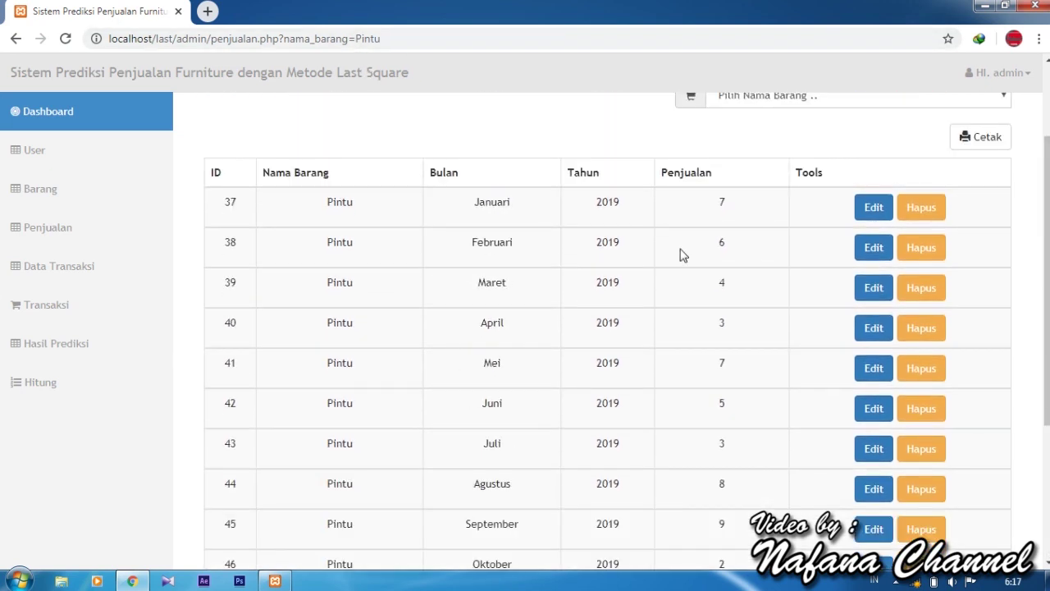
Print the Pintu report as PDF, download laporan_penjualan_9.pdf and open it.
left_click(985, 137)
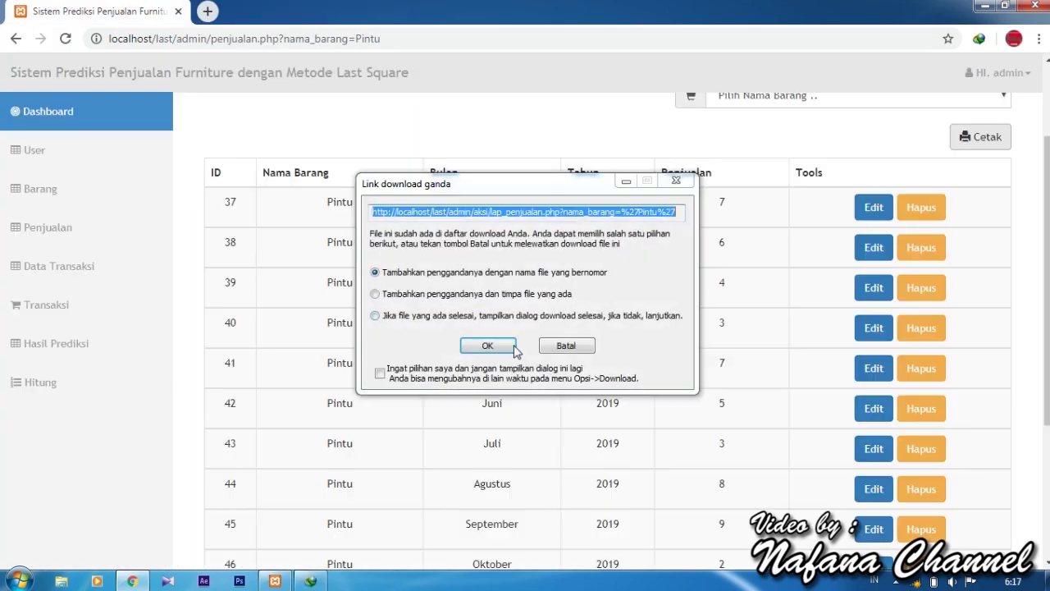
left_click(502, 346)
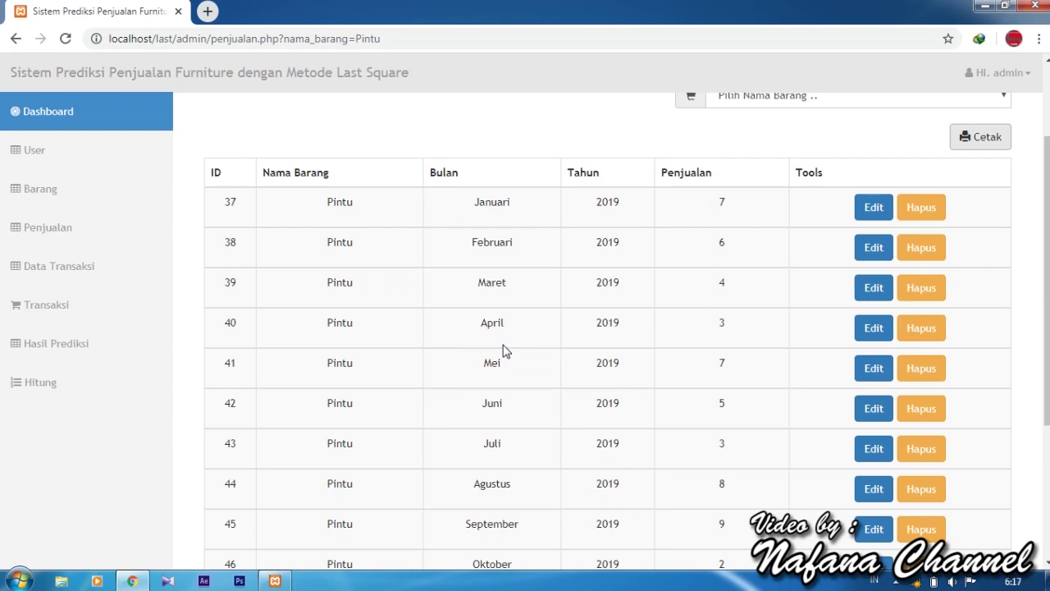
left_click(508, 357)
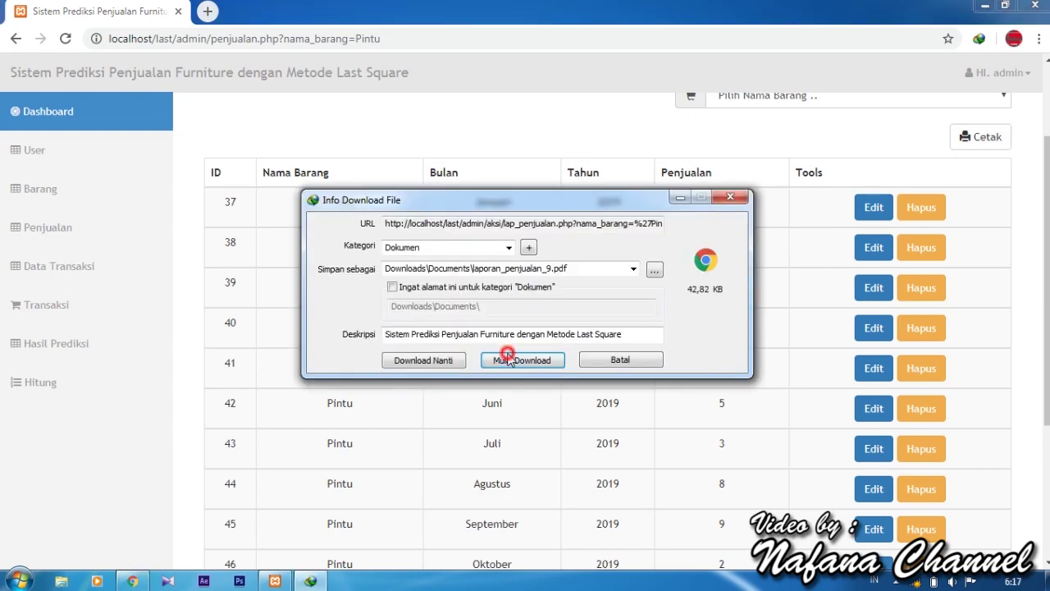
left_click(425, 341)
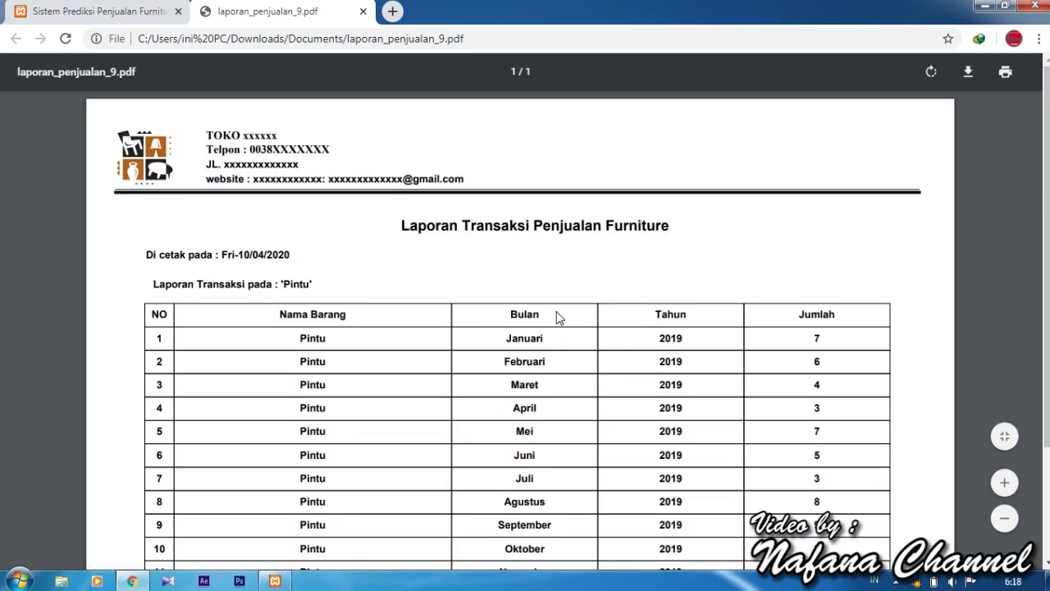
Review the Pintu report, set printer to Canon iP2700 series, cancel printing, and close it.
scroll(556, 318, "down", 4)
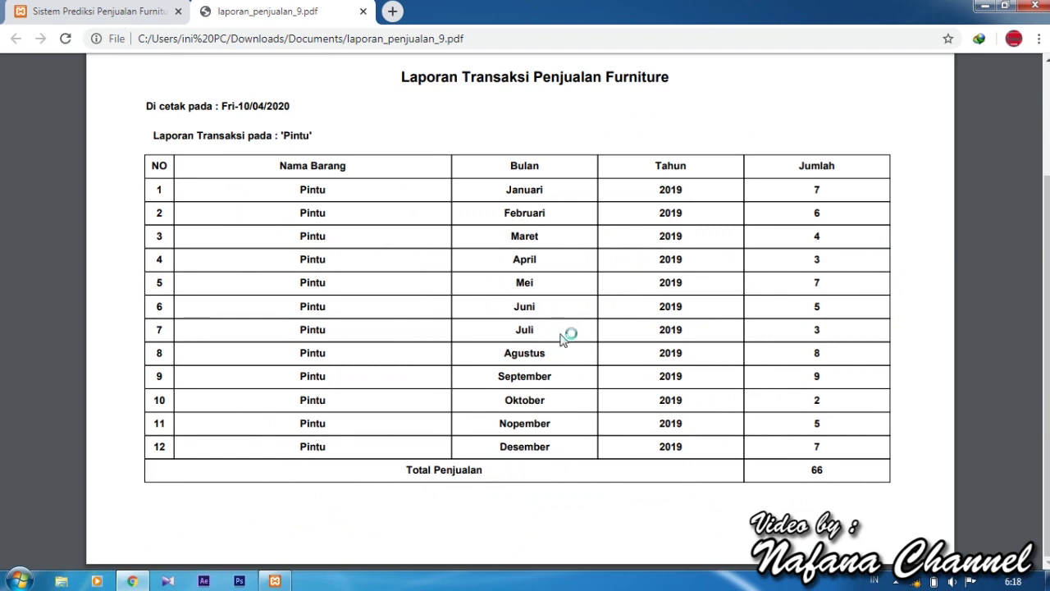
scroll(663, 424, "up", 4)
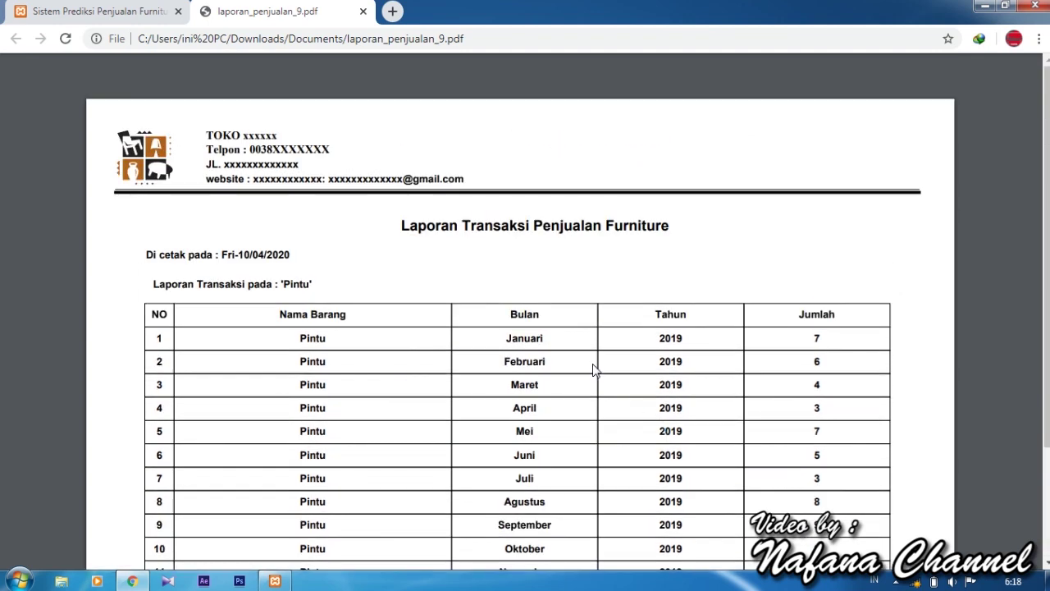
scroll(593, 369, "down", 4)
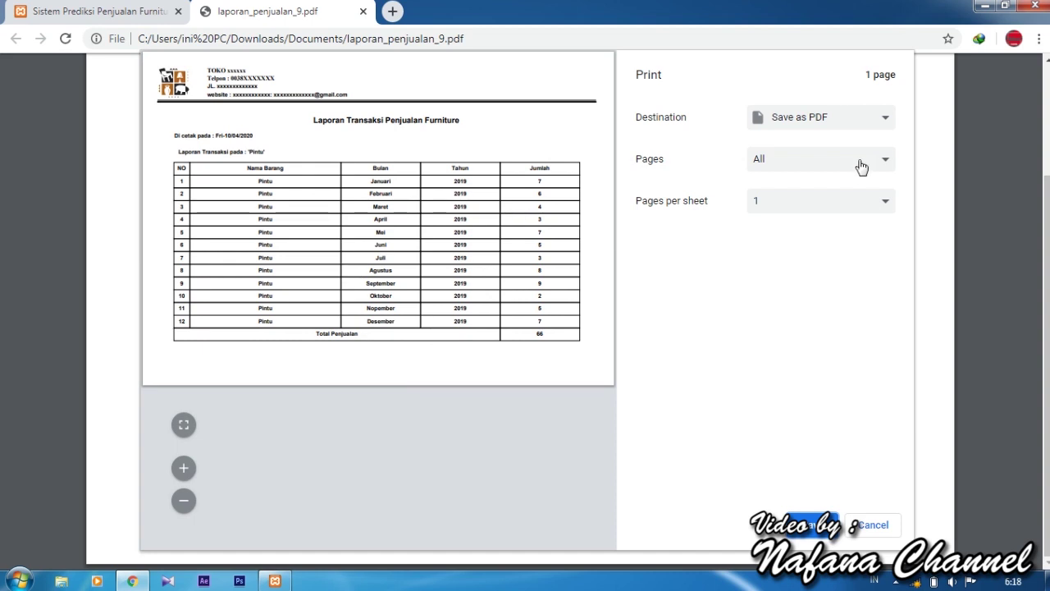
left_click(827, 121)
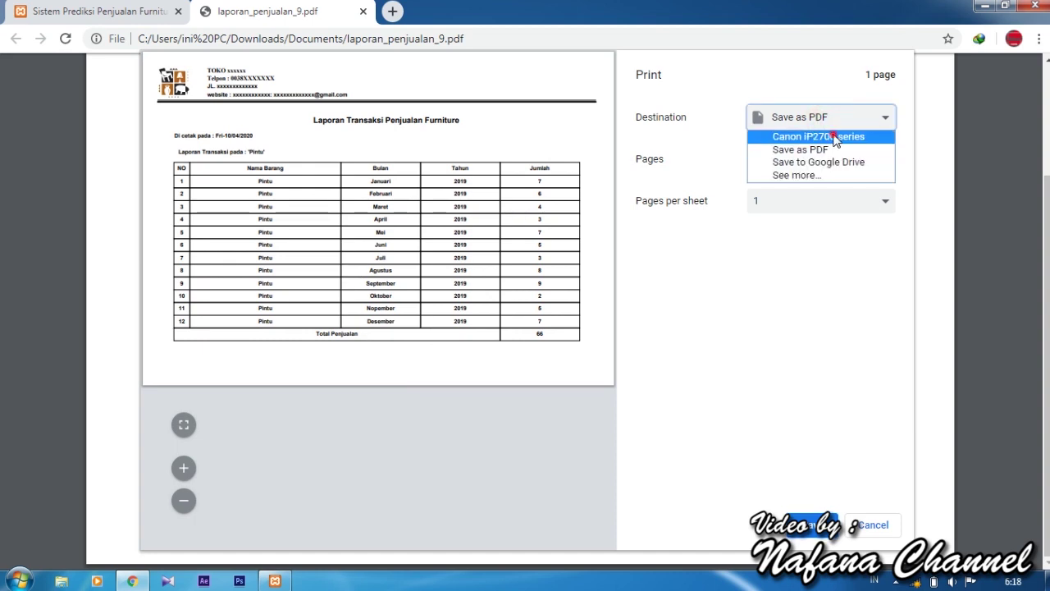
left_click(834, 137)
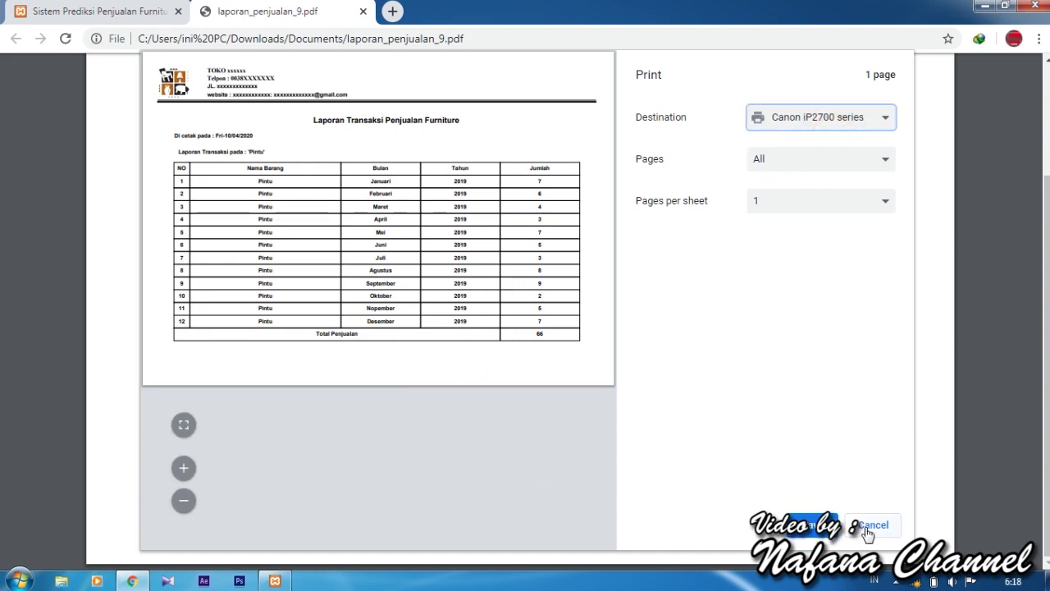
left_click(868, 529)
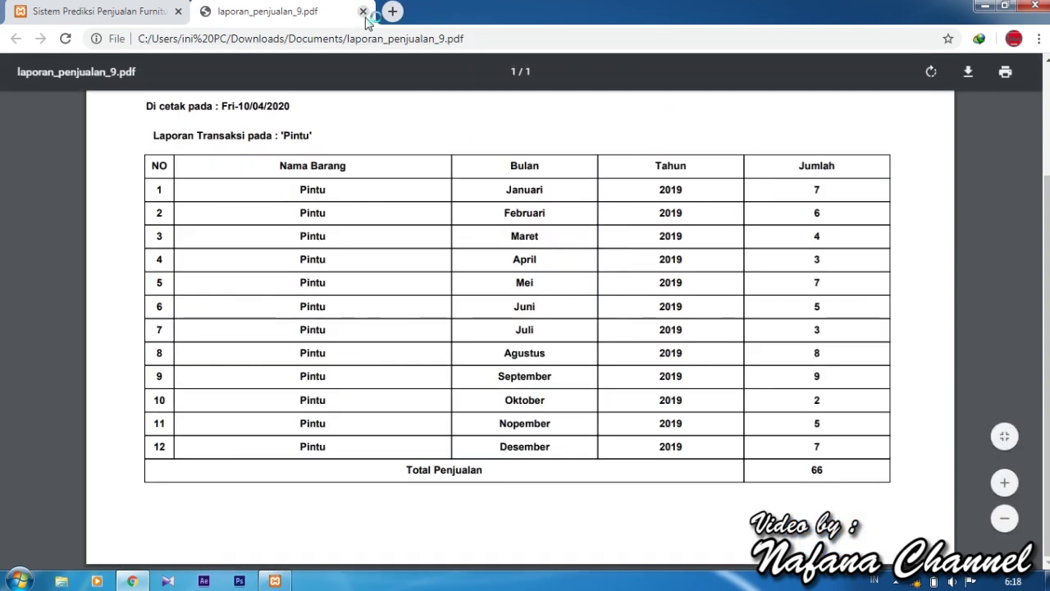
left_click(362, 10)
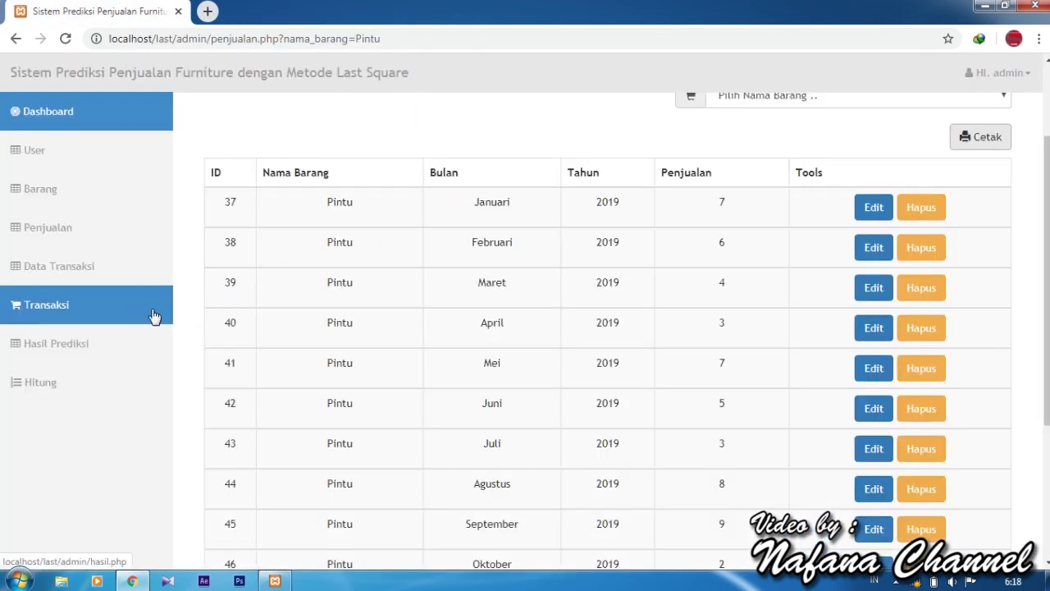
Enter a new transaction: 2 Meja Makan, paid 1000000, showing 160000 change.
left_click(129, 264)
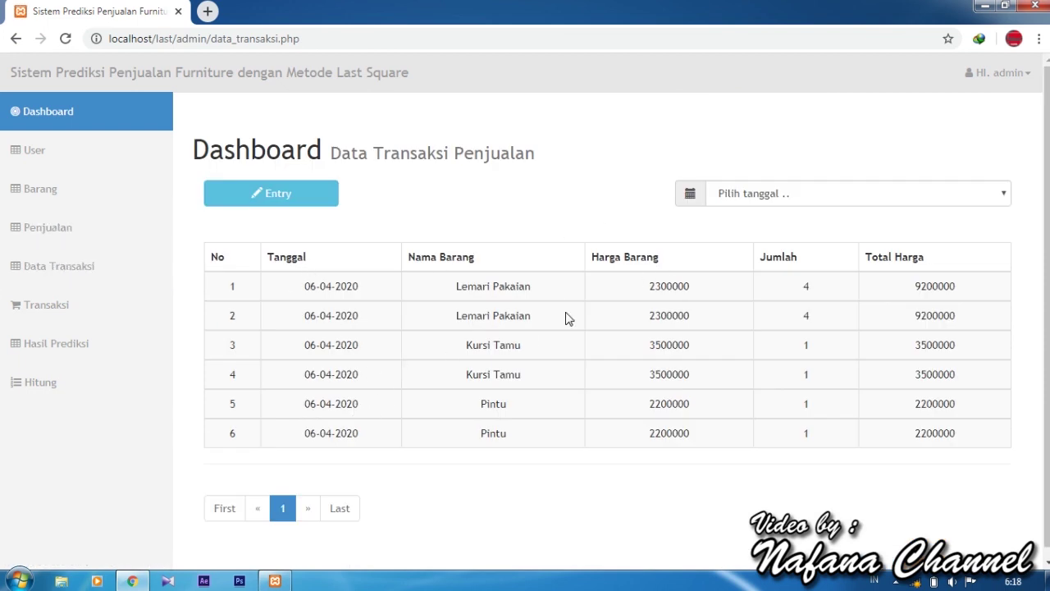
left_click(123, 318)
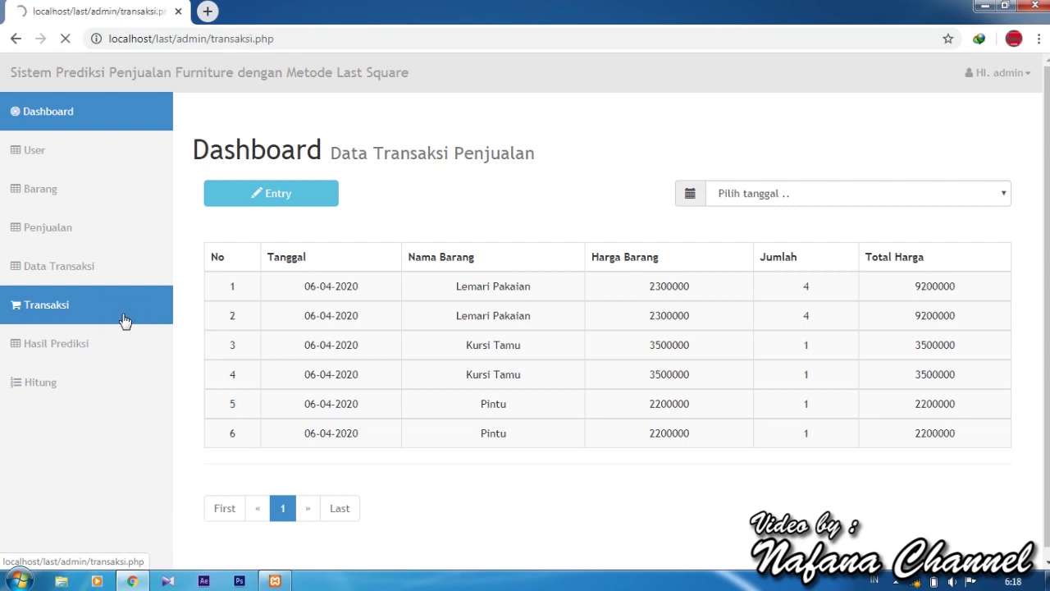
scroll(474, 347, "down", 1)
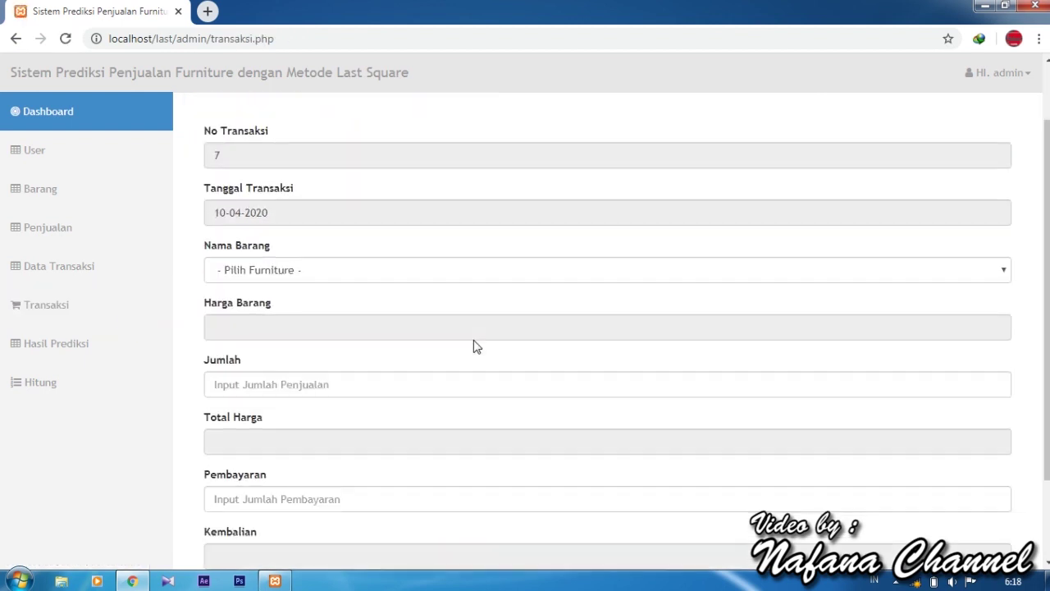
left_click(435, 274)
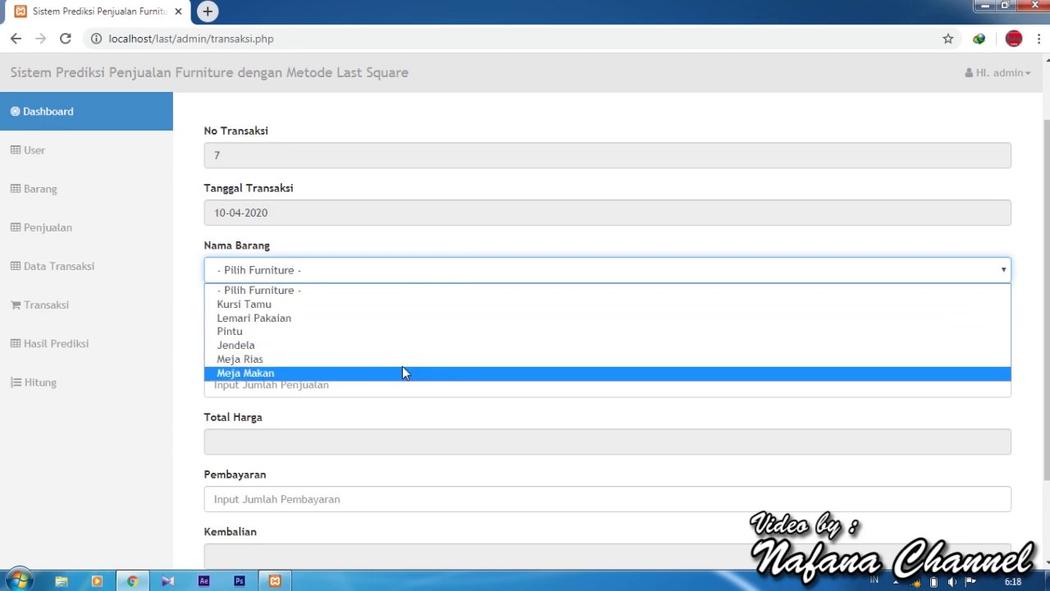
left_click(402, 372)
scroll(402, 372, "down", 2)
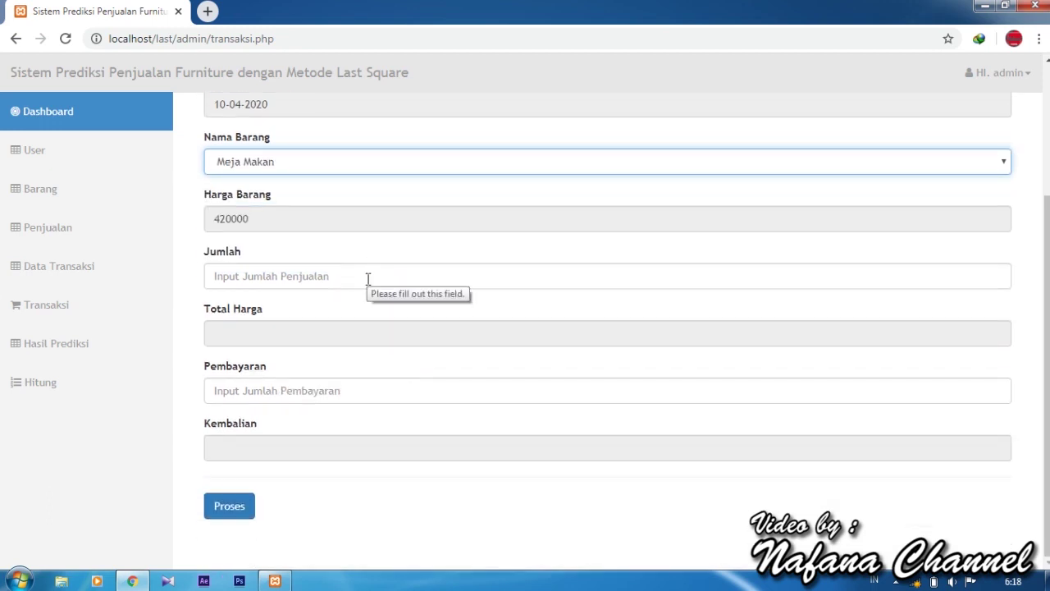
left_click(368, 278)
type("2")
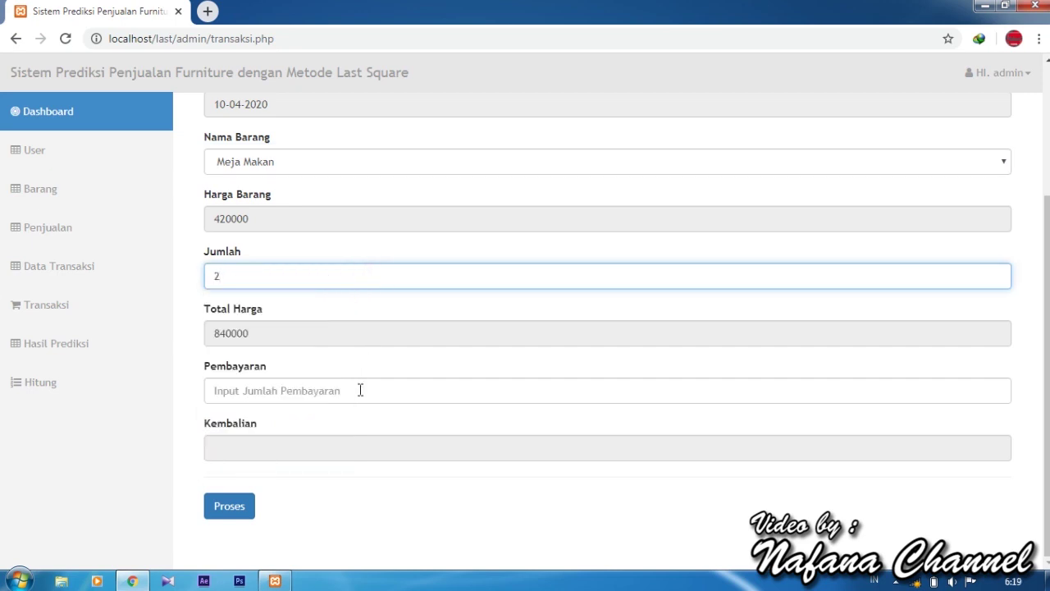
left_click(359, 390)
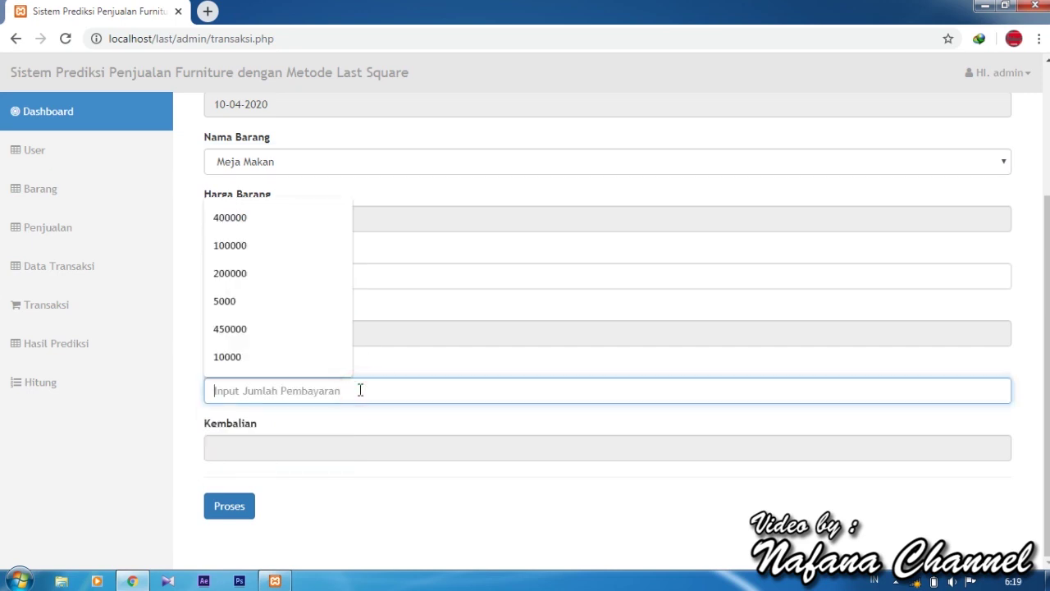
type("1000")
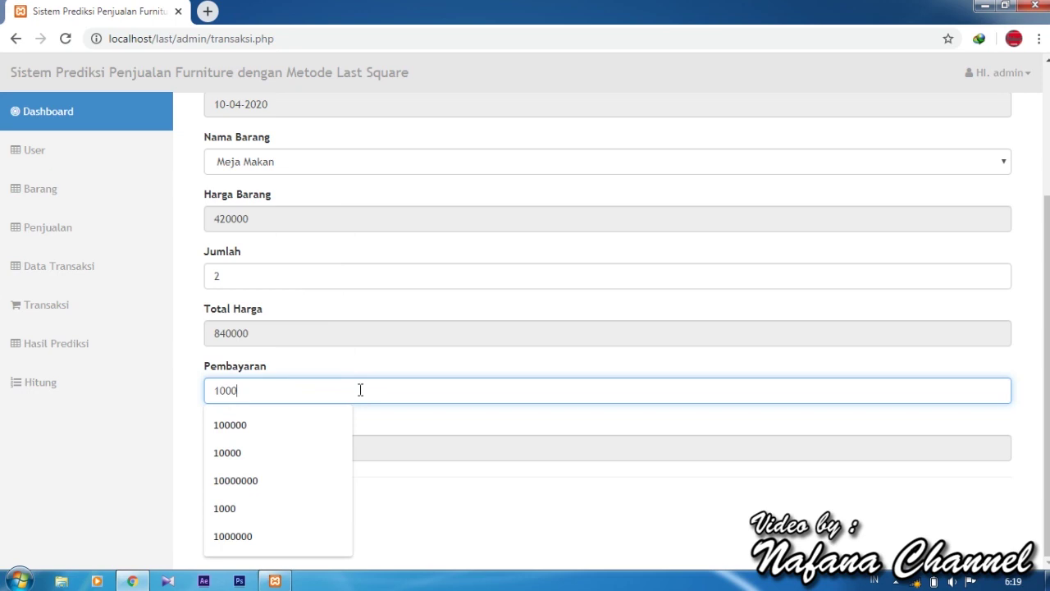
type("000")
left_click(380, 305)
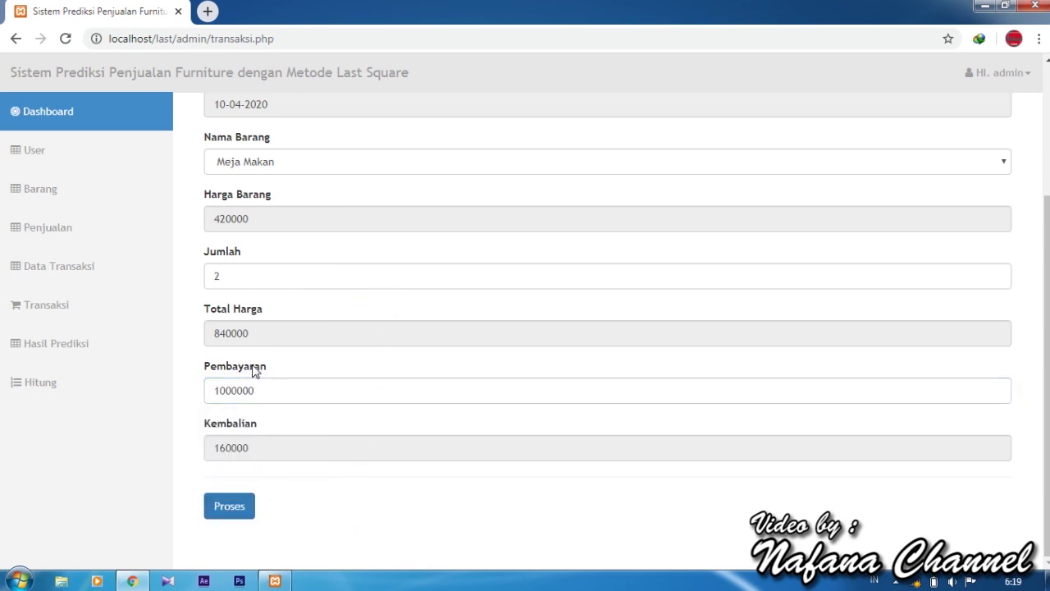
Process the transaction, download and view receipt nota_penjualan_4.pdf, then close it.
left_click(239, 510)
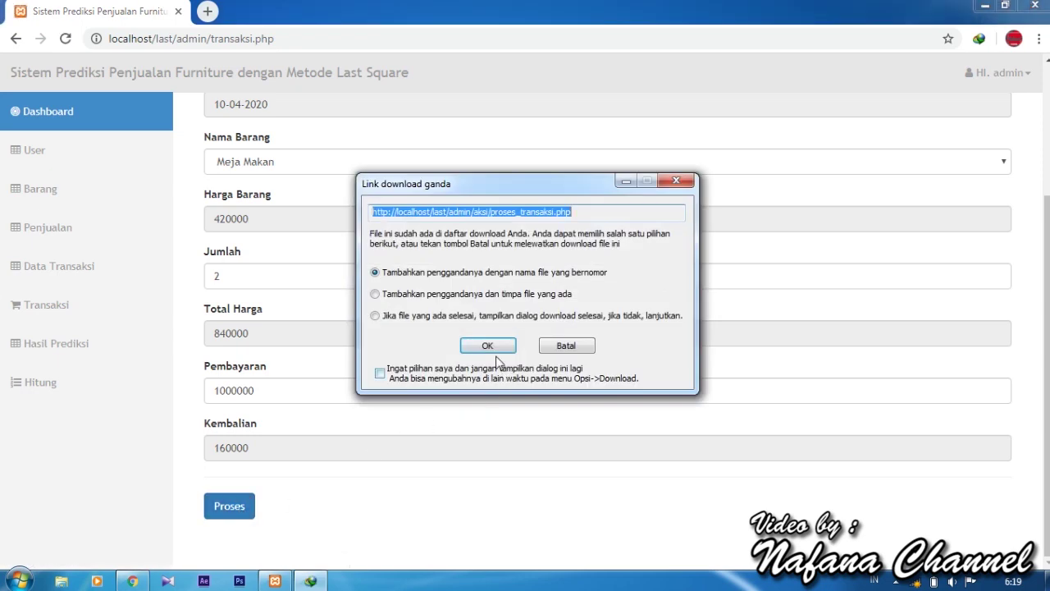
left_click(487, 346)
left_click(511, 361)
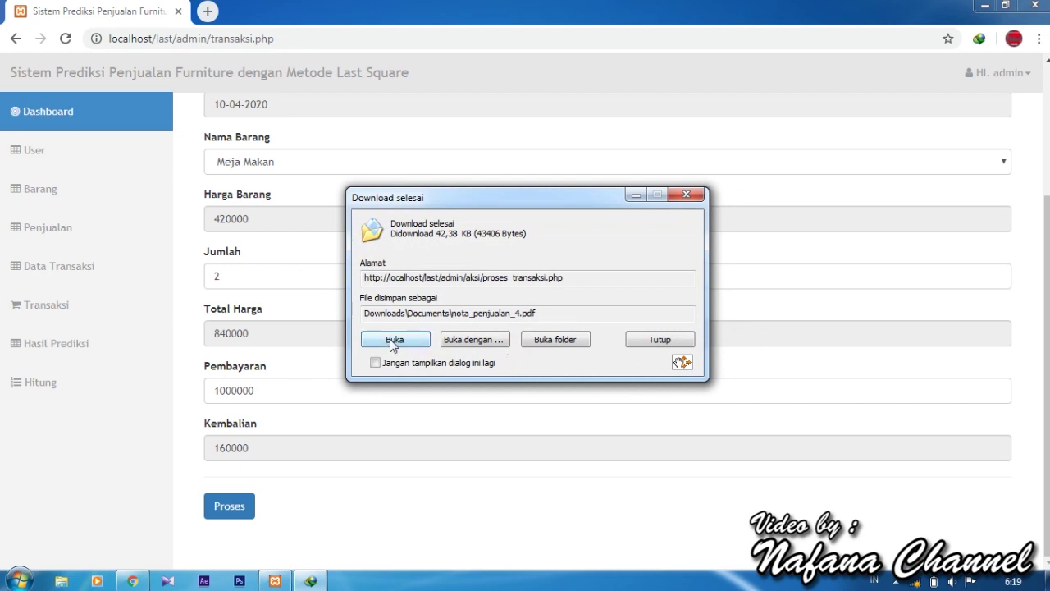
left_click(393, 339)
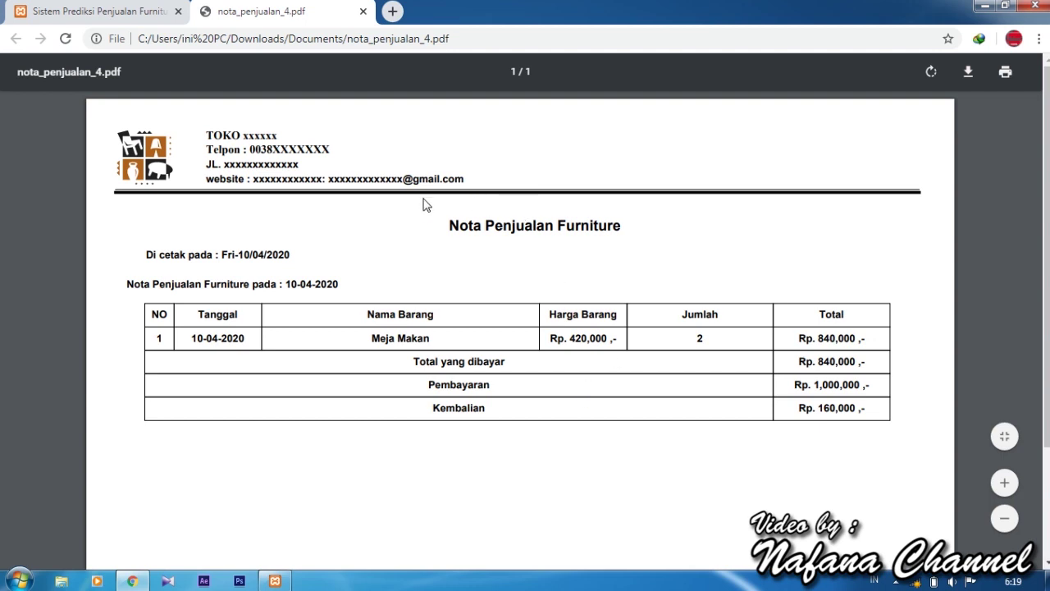
left_click(363, 11)
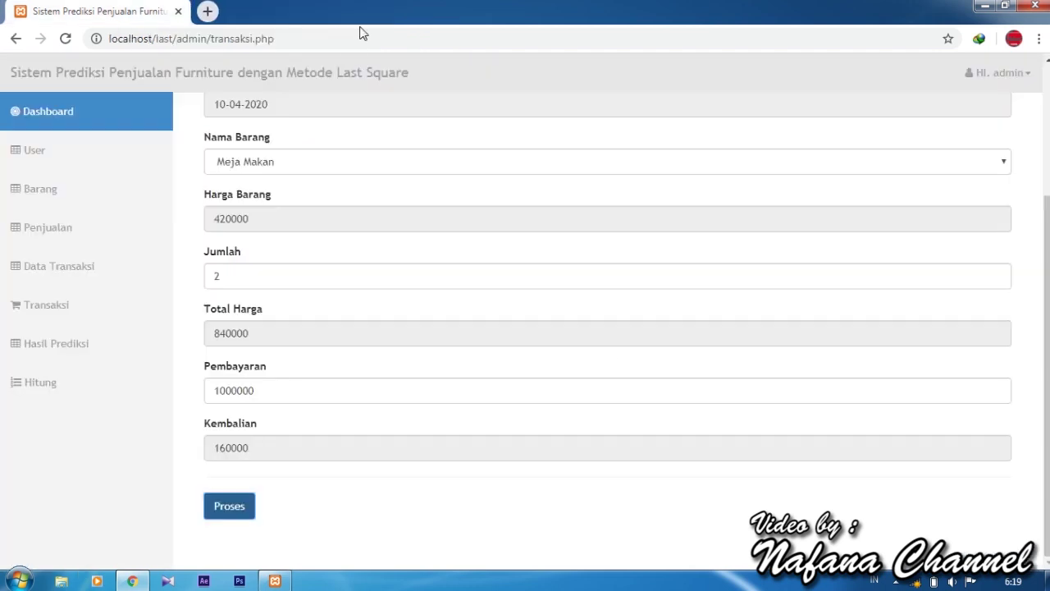
Filter transactions to 10-04-2020 and download that report as laporan_transaksi_5.pdf.
left_click(124, 266)
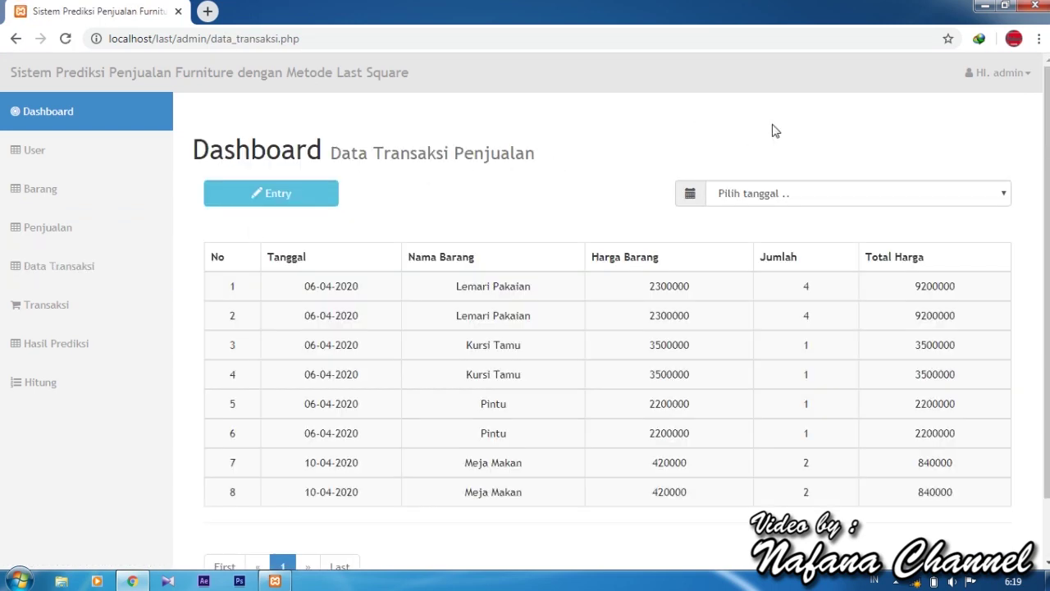
left_click(814, 201)
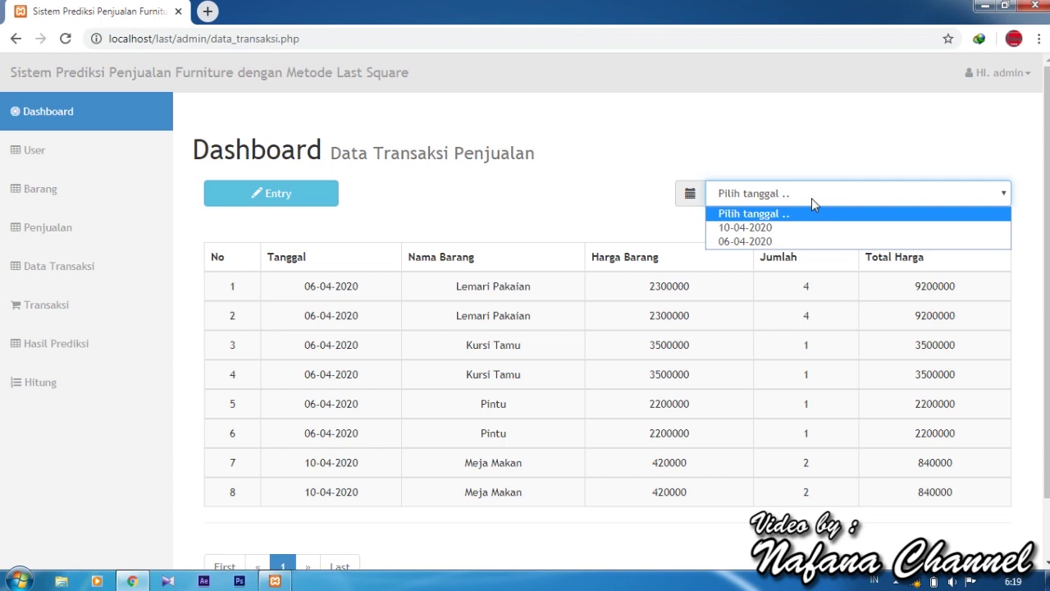
left_click(785, 228)
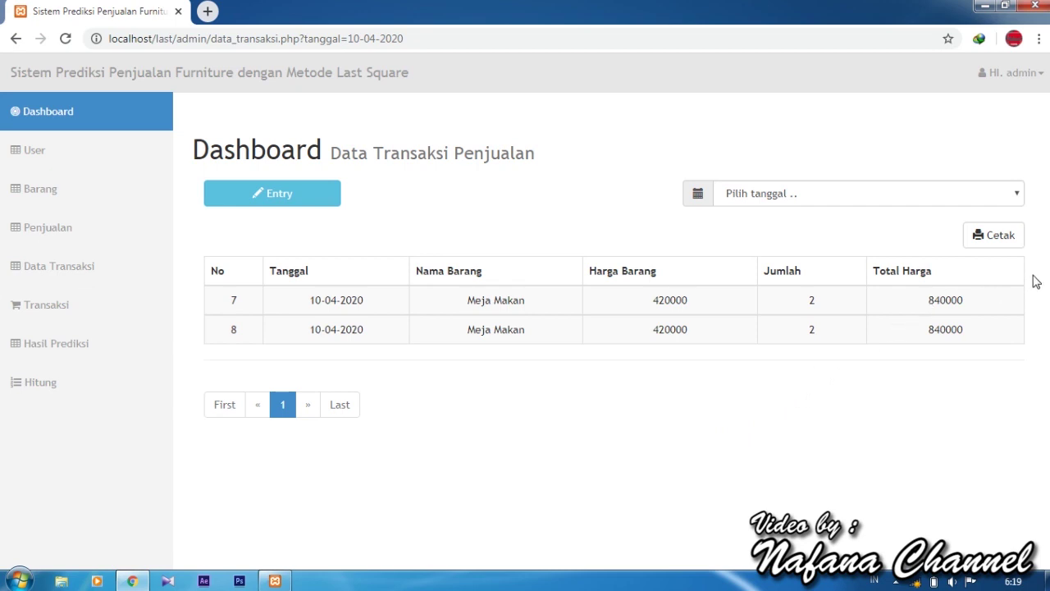
left_click(995, 243)
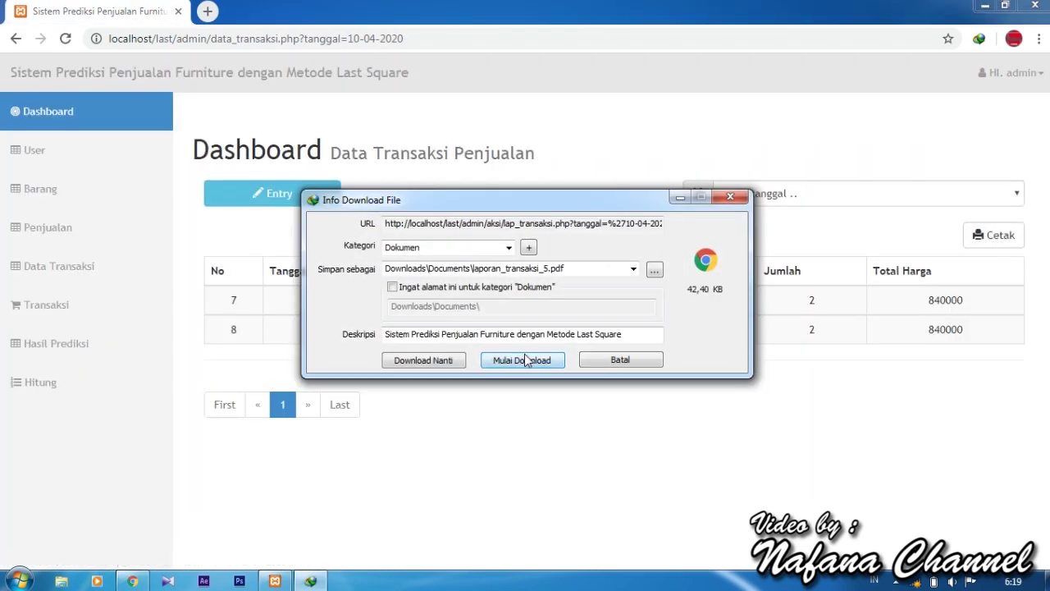
left_click(525, 358)
left_click(408, 340)
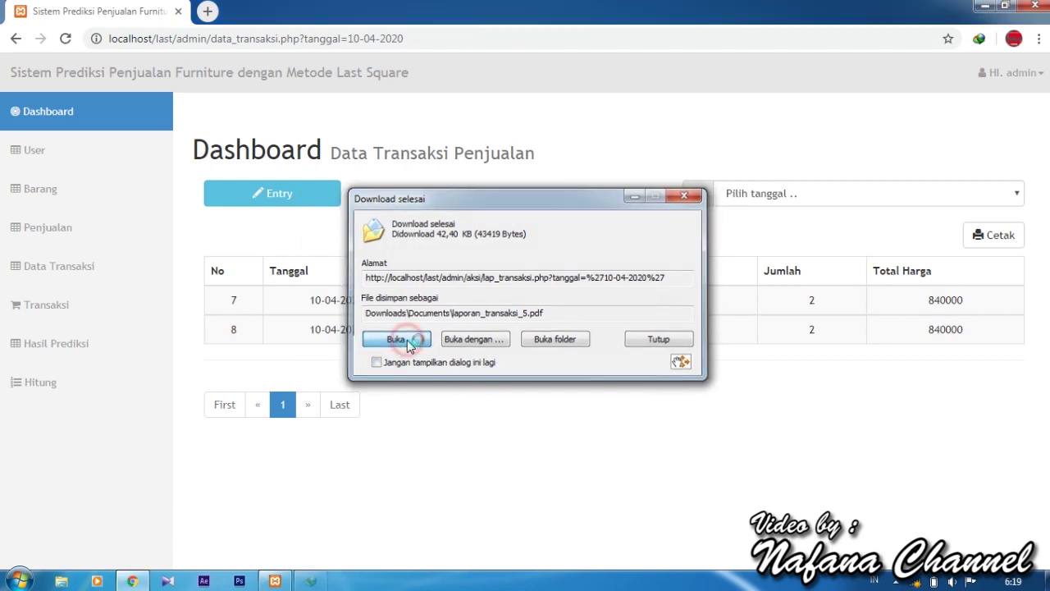